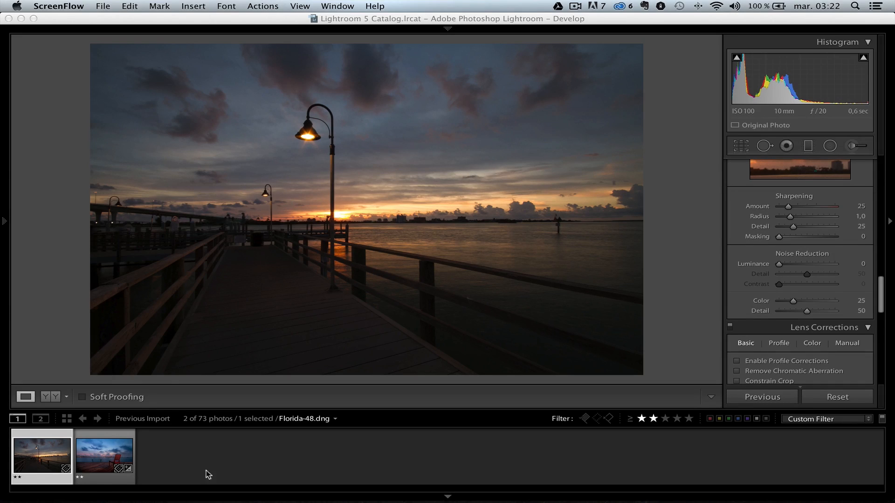
Select Florida-48.dng and display its info overlay with shutter speed, aperture, ISO and focal length
click(37, 454)
key(i)
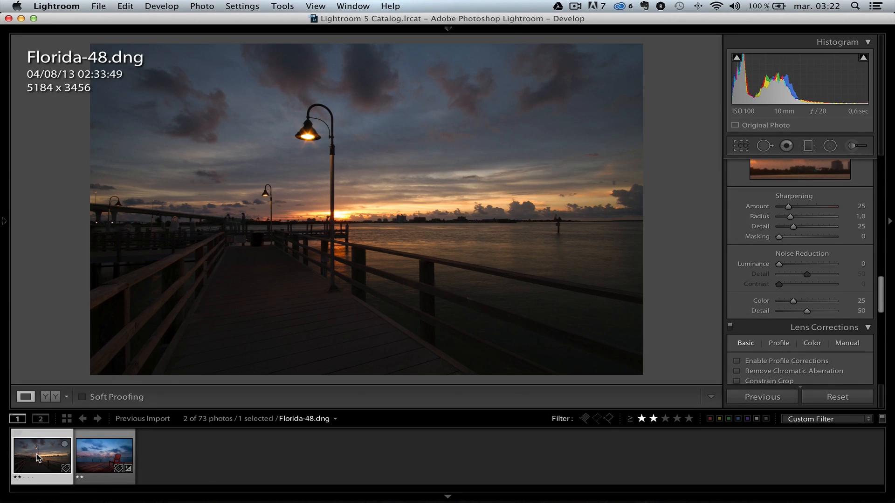
key(i)
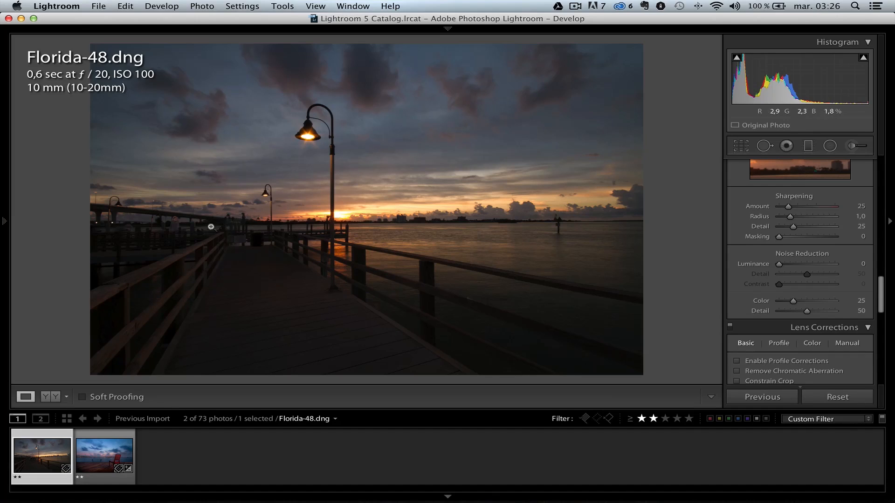
Switch to Chrome and browse the Amazon results for "remote canon 5D" to compare remote shutter releases
key(super+Tab)
click(398, 259)
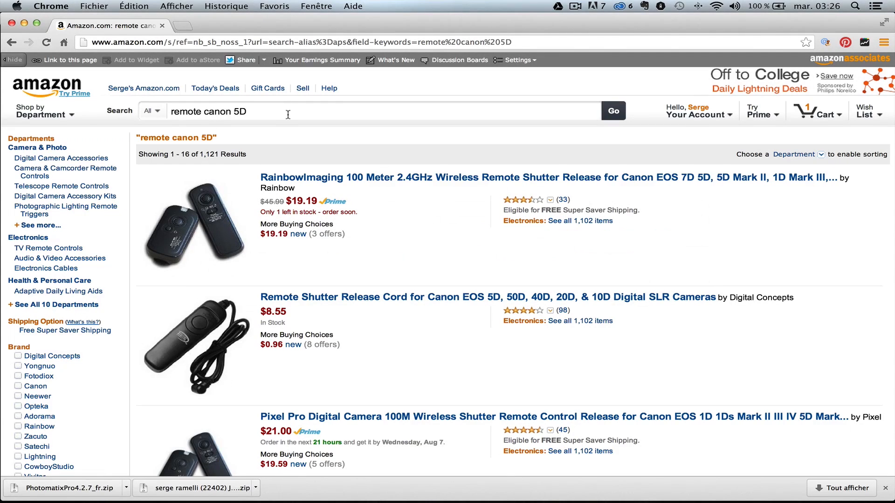
scroll(399, 237, down, 3)
scroll(398, 234, down, 10)
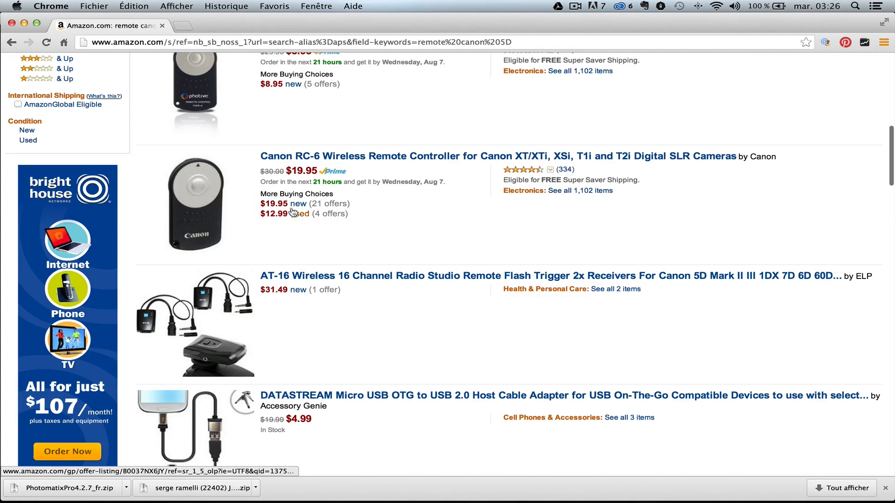
scroll(220, 225, up, 2)
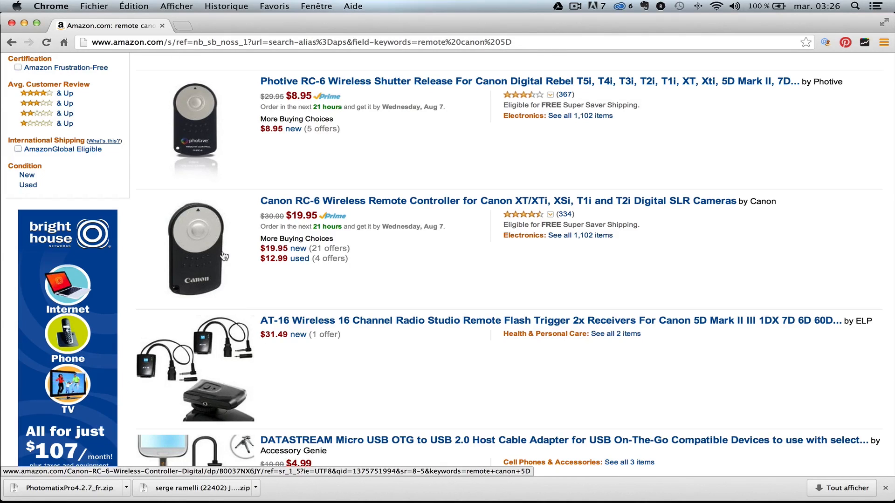
scroll(218, 243, up, 1)
scroll(218, 242, up, 15)
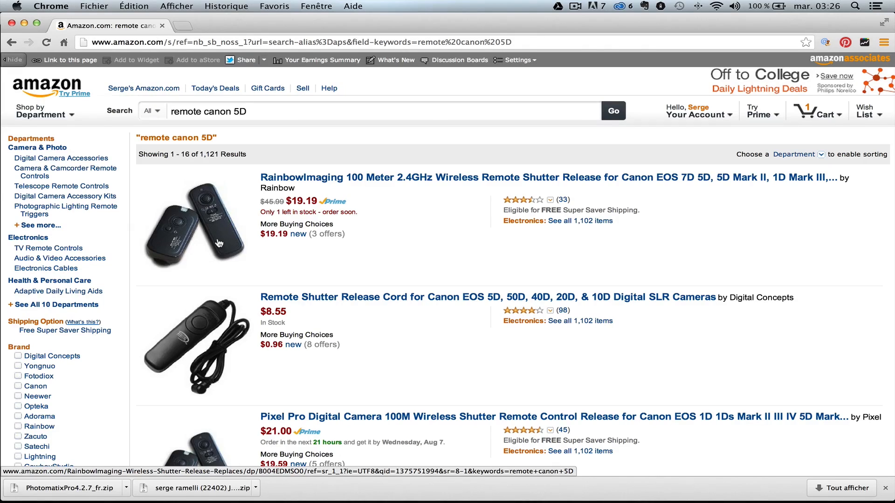
Return to Lightroom and view the red chair photo Florida-71.dng before reselecting Florida-48.dng
key(super+Tab)
key(super+shift+Tab)
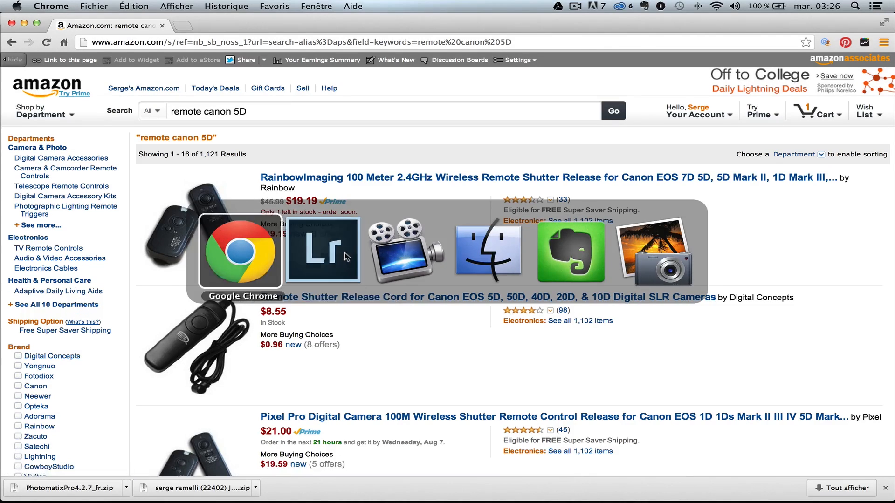
key(super+Tab)
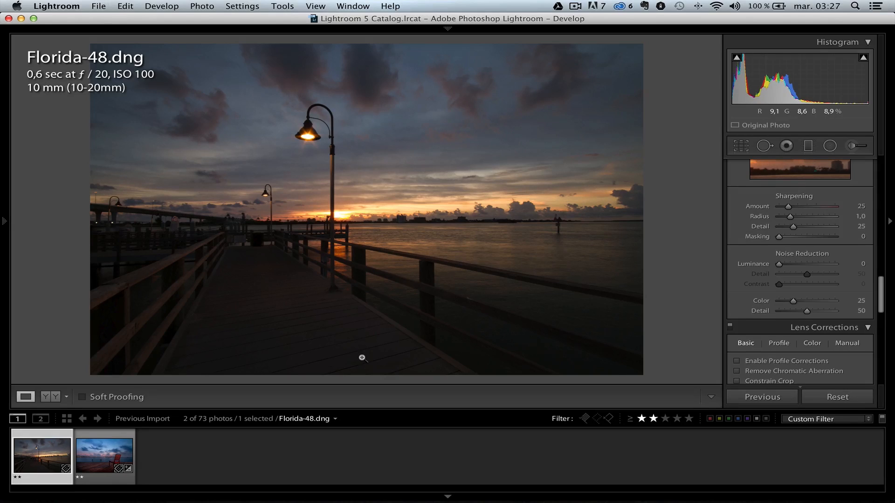
click(92, 460)
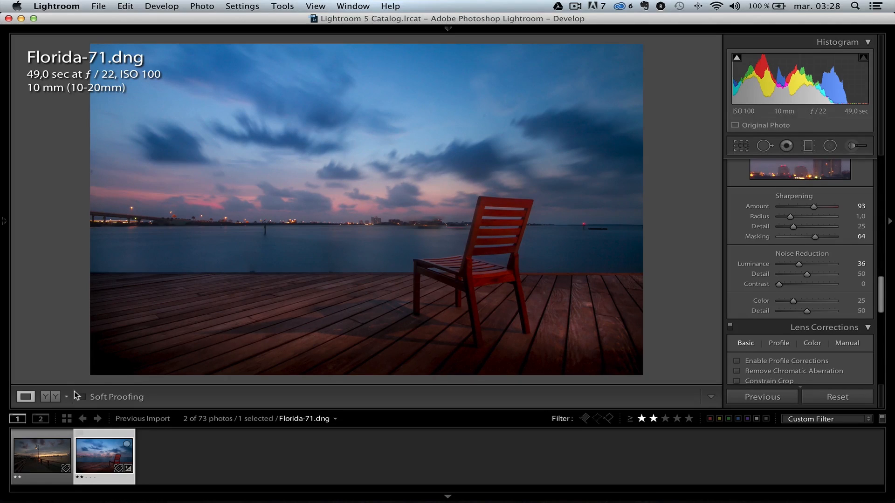
click(45, 454)
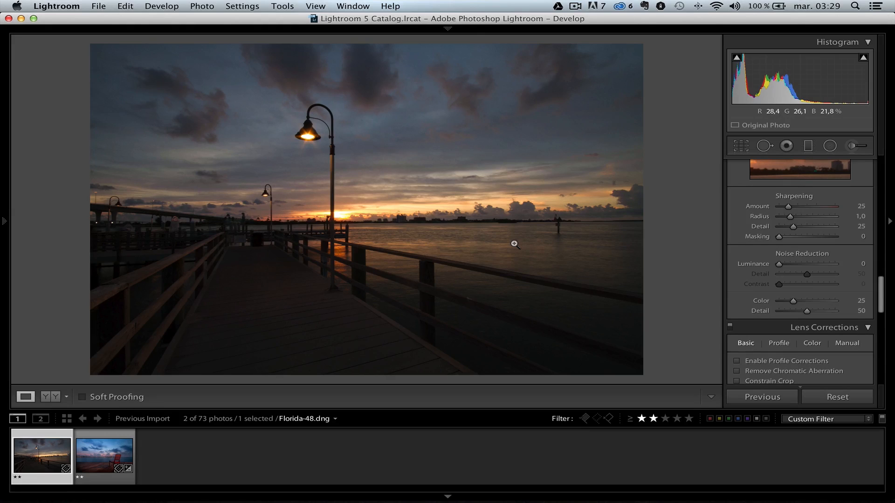
Set Shadows to +100 and Highlights to -100 for the pier photo, previewing the highlight clipping
scroll(819, 256, up, 10)
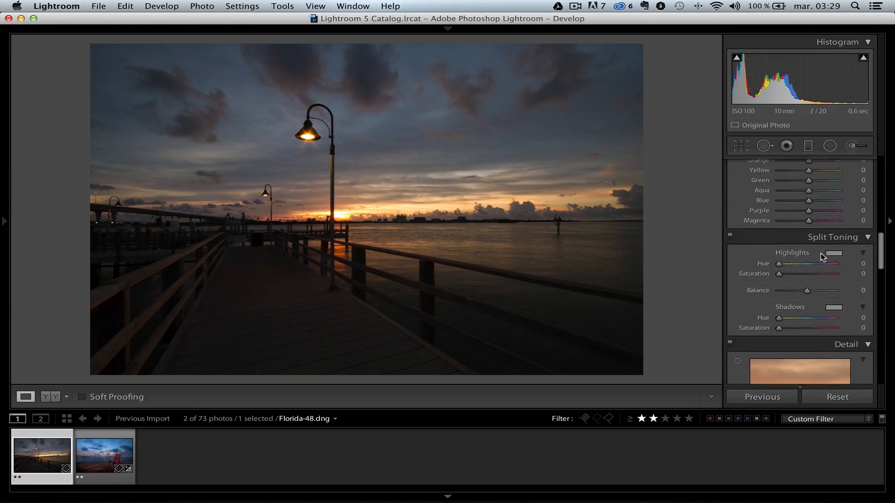
scroll(820, 255, up, 5)
scroll(813, 292, up, 2)
drag(813, 292, 859, 290)
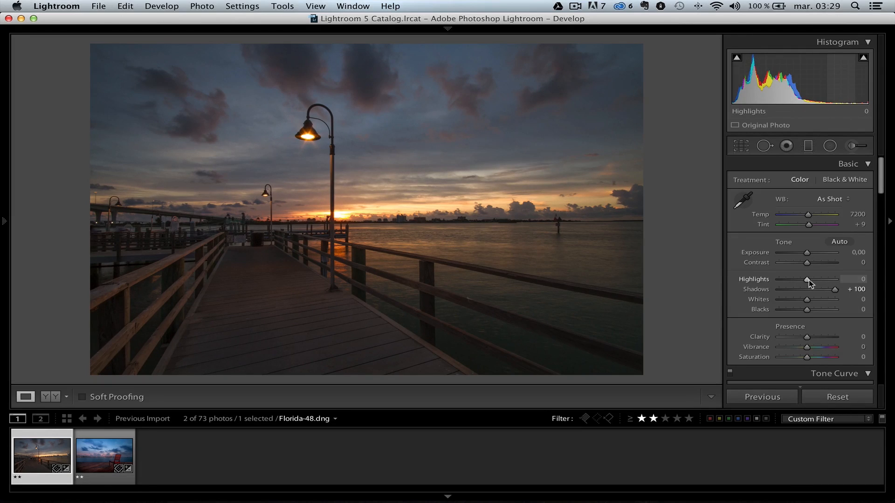
key(alt)
mouse_move(808, 281)
mouse_down()
mouse_move(791, 281)
mouse_move(807, 280)
mouse_up()
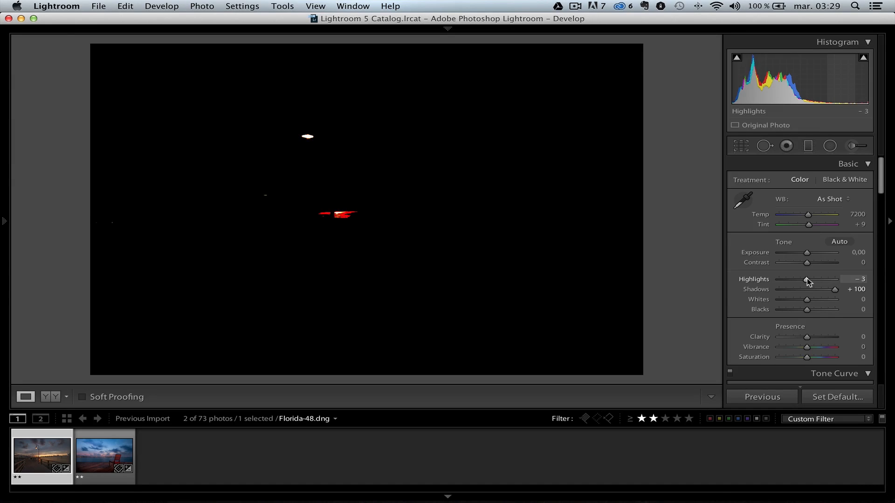
drag(806, 278, 802, 281)
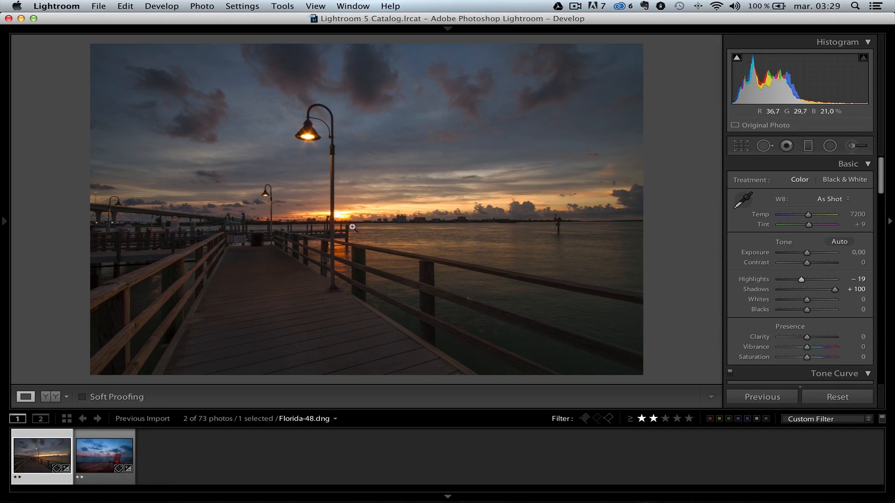
drag(800, 280, 773, 281)
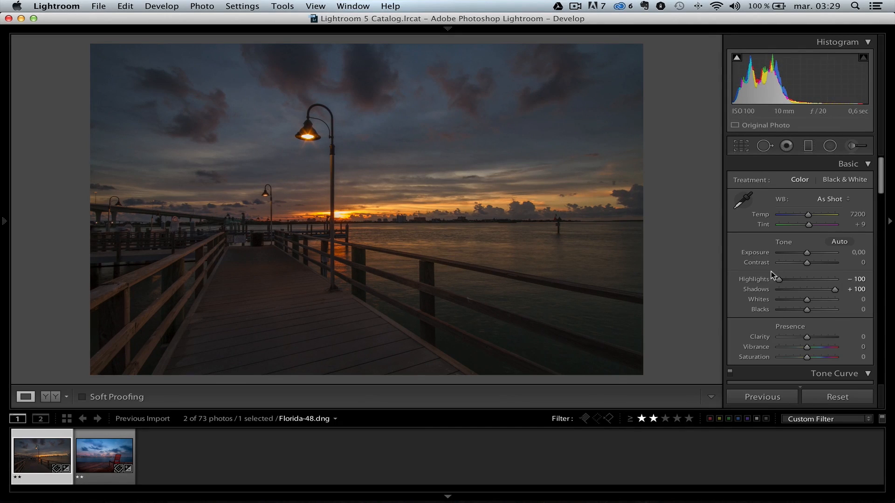
Set Whites to +28 and Blacks to -12, and ease Highlights to -69
key(alt)
mouse_move(806, 300)
mouse_down()
mouse_move(817, 299)
mouse_move(803, 310)
mouse_up()
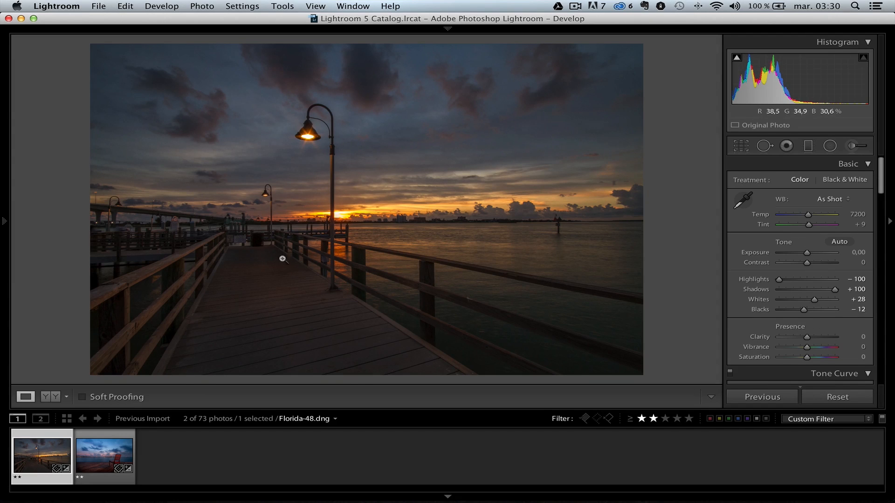
drag(778, 279, 787, 279)
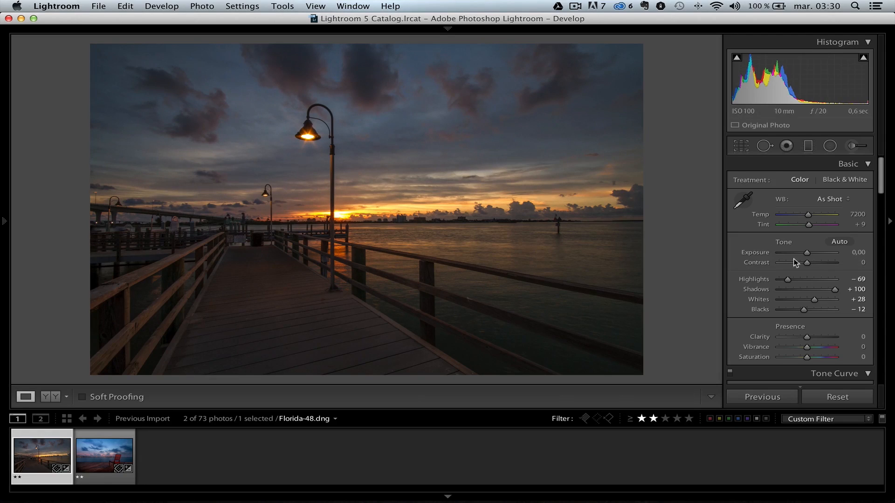
Set the photo's Exposure to +0.50 and Contrast to +25
drag(807, 253, 809, 253)
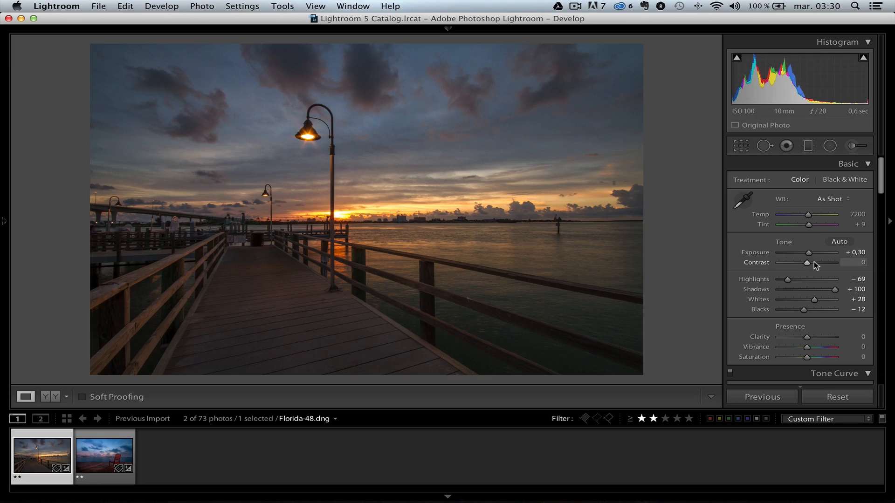
click(814, 263)
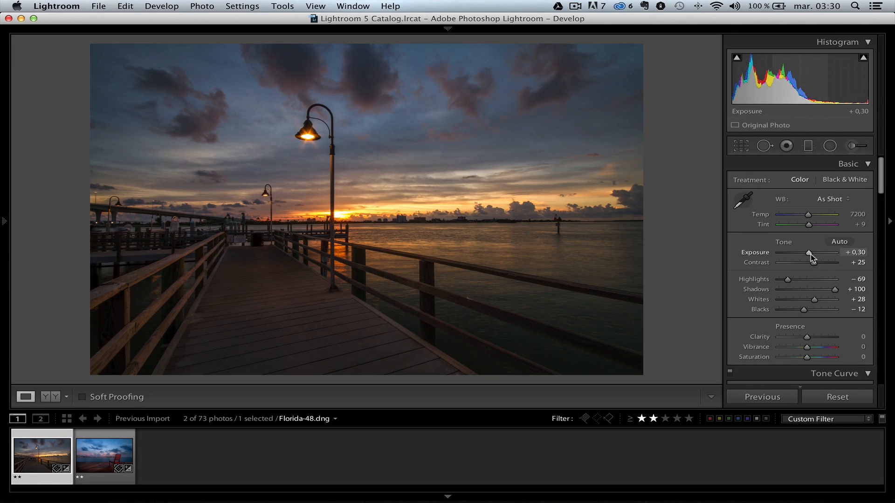
drag(810, 253, 811, 254)
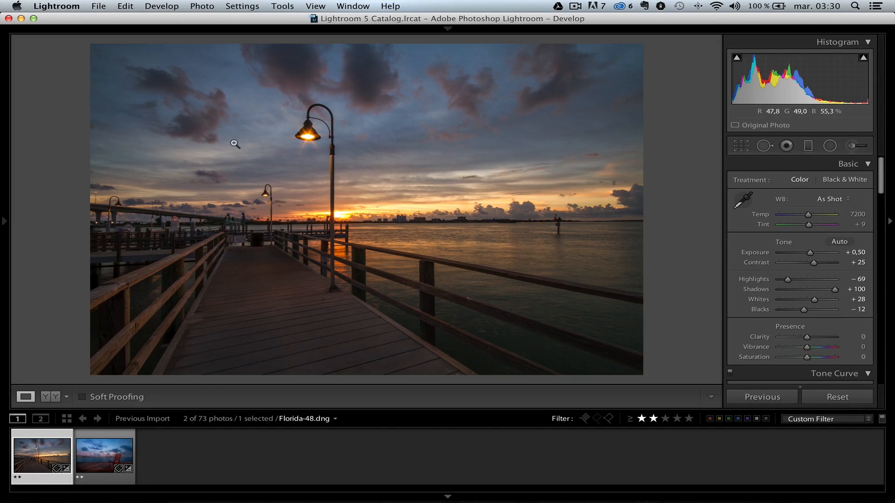
Change the white balance preset to Daylight
click(825, 199)
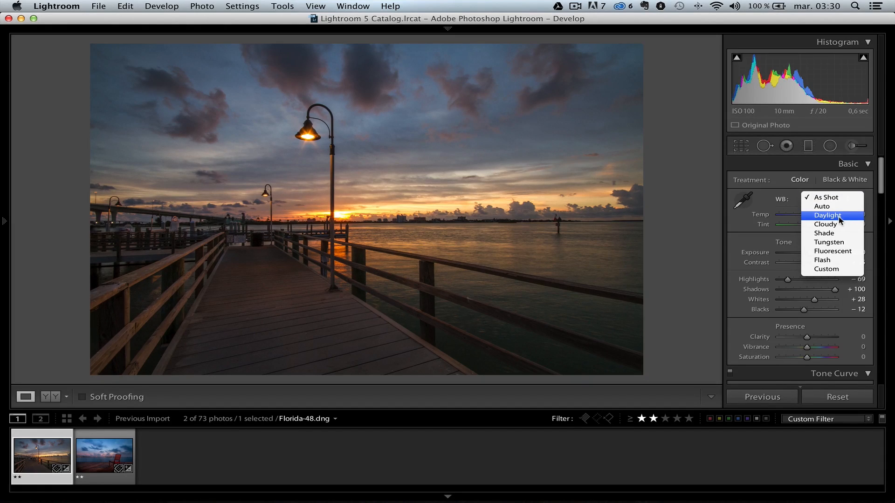
click(838, 216)
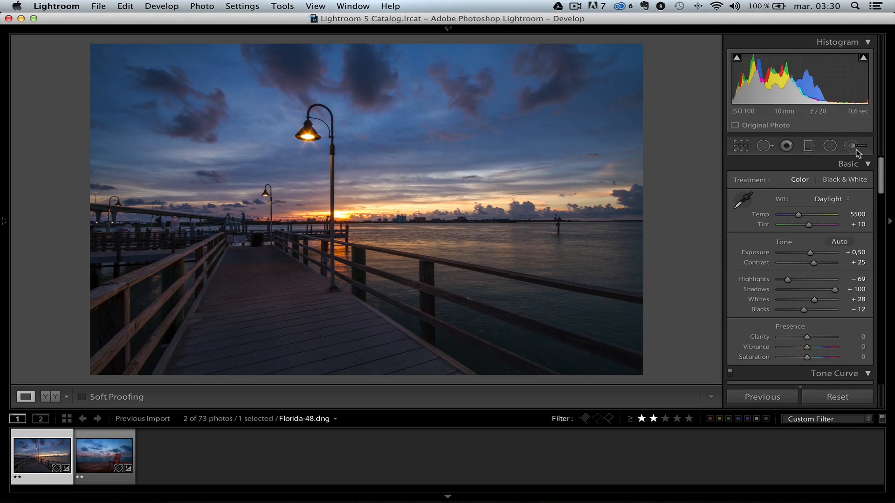
Set up the Adjustment Brush with Temp 91 and Tint 86, resetting its Exposure and Clarity to 0
click(854, 148)
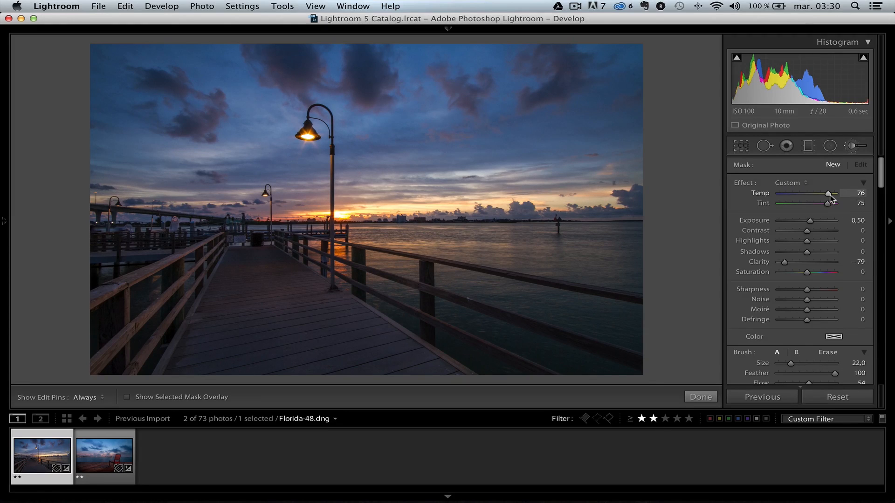
scroll(816, 226, down, 4)
scroll(815, 228, down, 4)
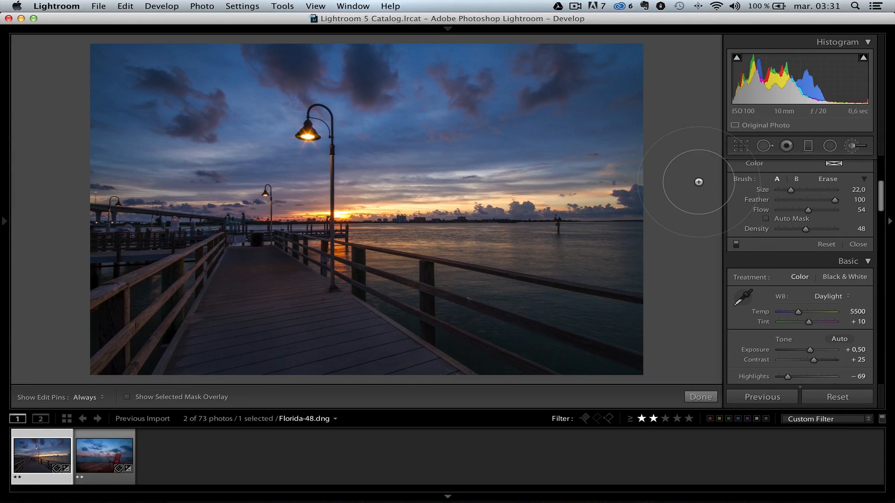
scroll(847, 200, up, 6)
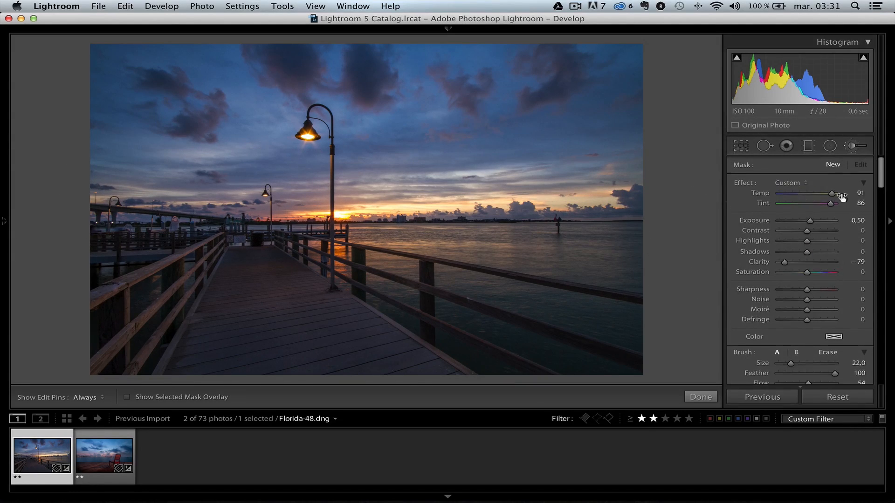
double_click(784, 262)
Paint the warm adjustment over the sky along the horizon, set its Saturation to 27, and toggle the edit pins' visibility
key(h)
key(h)
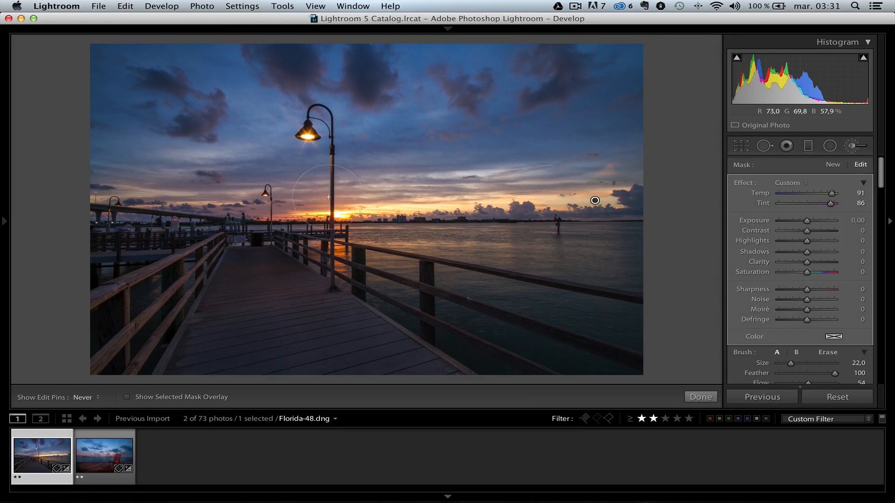
key(h)
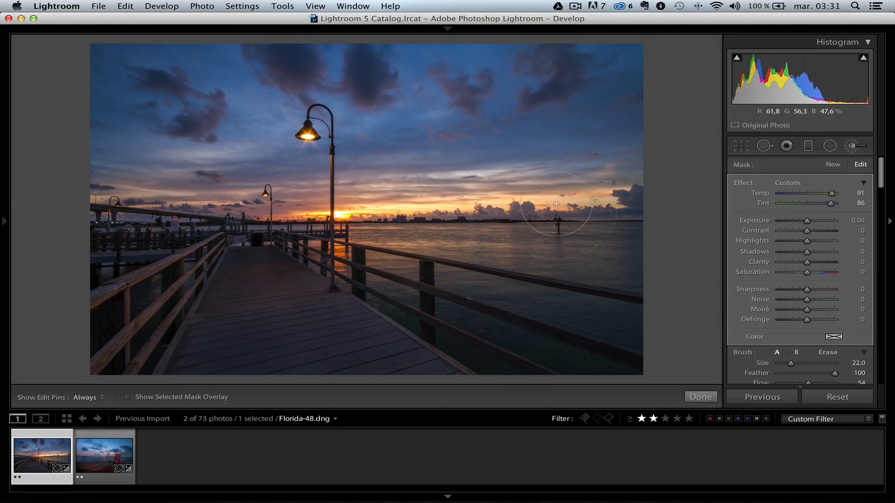
key(h)
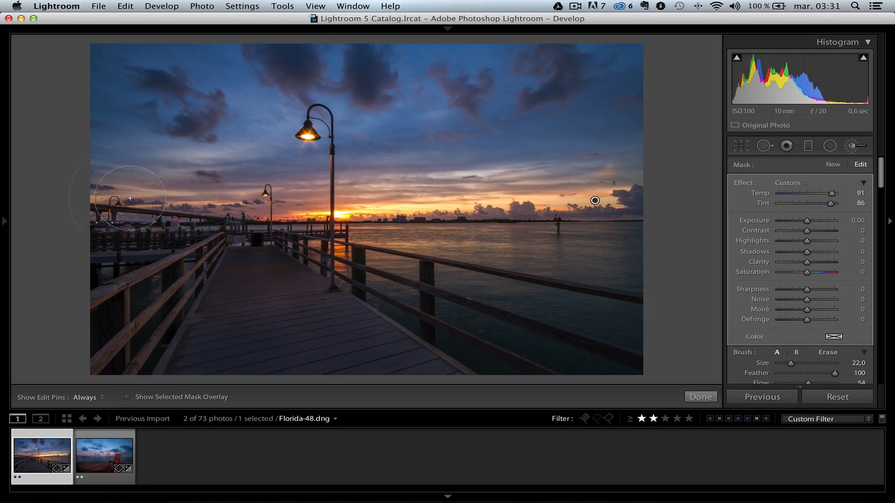
key(h)
key(h)
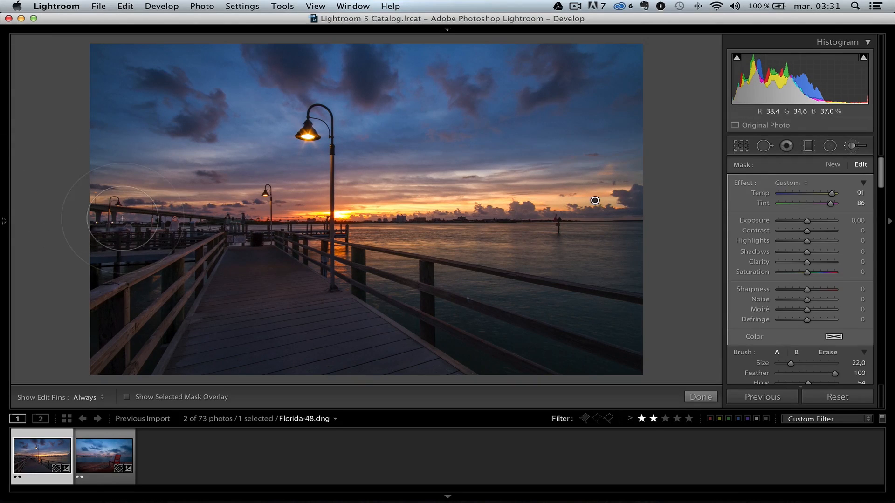
key(h)
key(h)
key(h)
key(h)
key(h)
key(h)
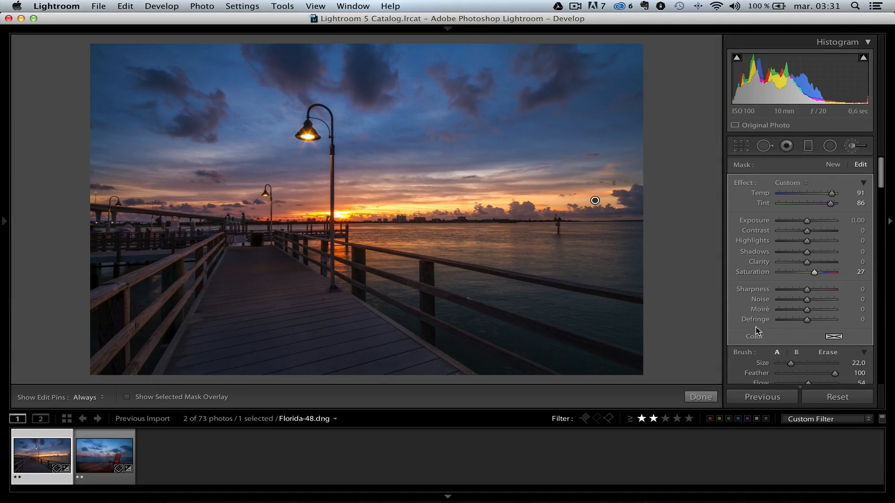
Compare the photo with the brush adjustment off and on, and close the Adjustment Brush
scroll(767, 329, down, 3)
click(735, 370)
click(735, 370)
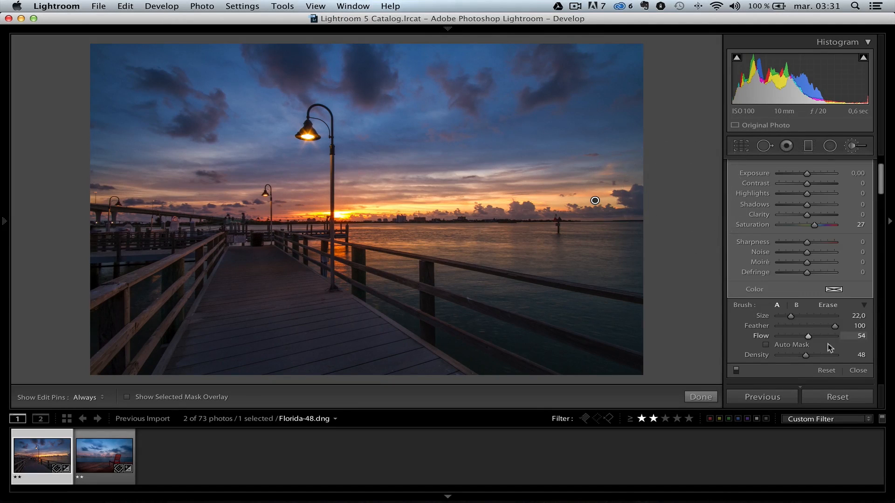
click(859, 372)
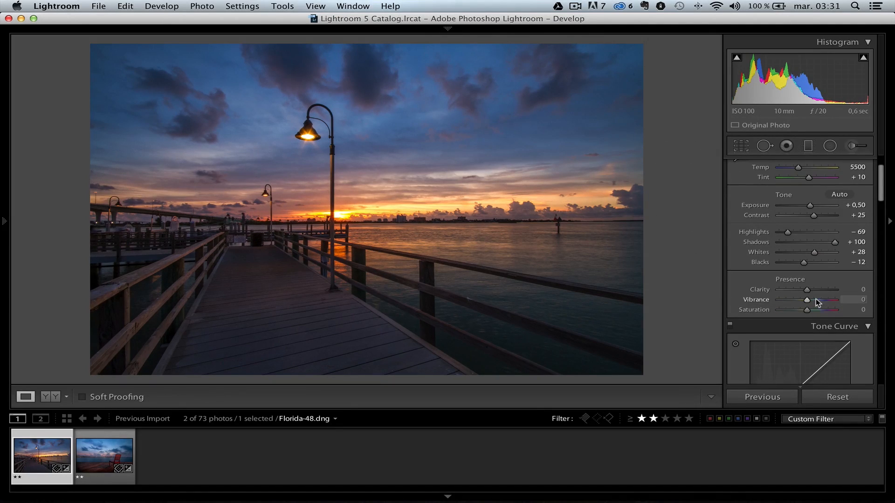
Set the photo's Clarity to +36 and Vibrance to +39
click(821, 290)
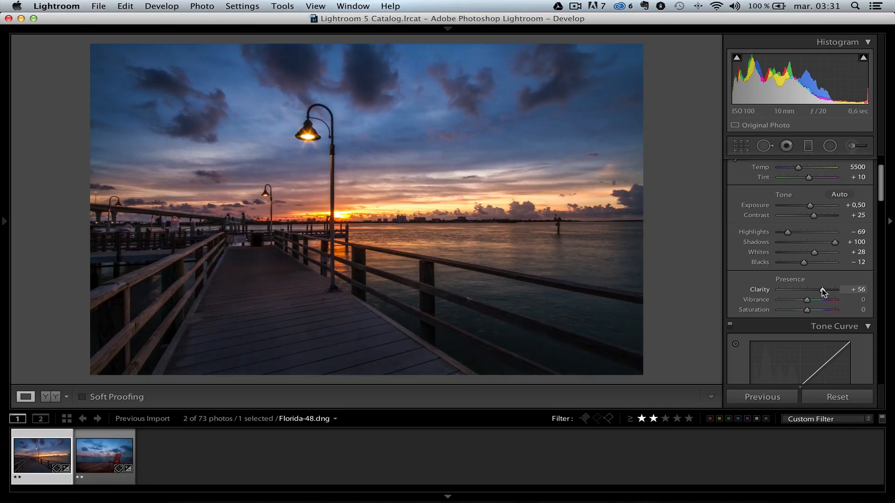
click(816, 289)
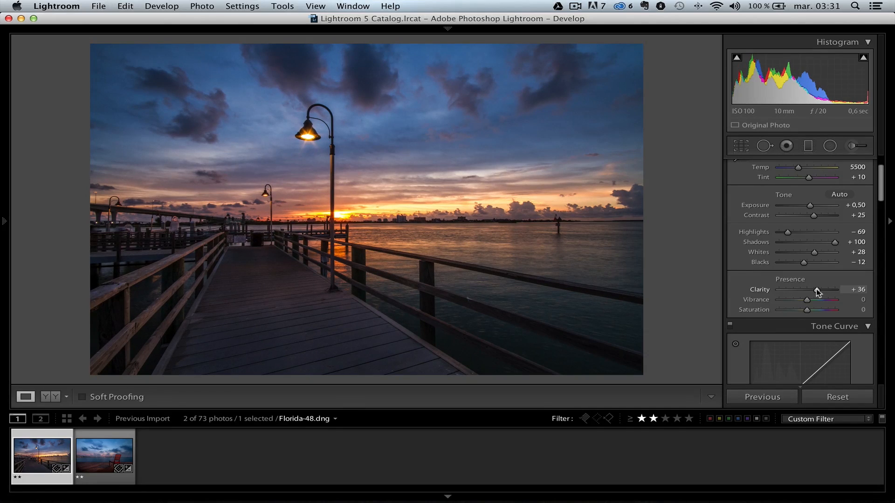
scroll(821, 284, down, 1)
click(817, 288)
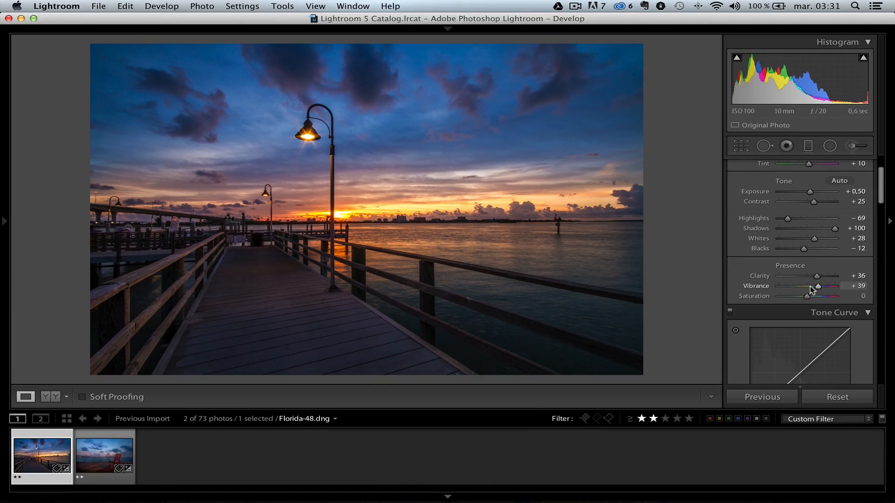
Lower the photo's Vibrance to -2 and set the HSL Saturation to Red +34, Orange +33 and Yellow +37
click(804, 286)
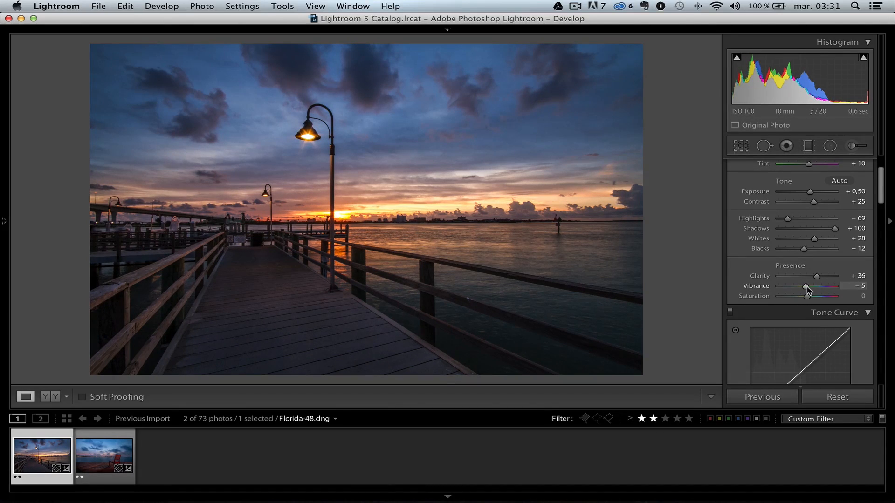
scroll(818, 278, down, 1)
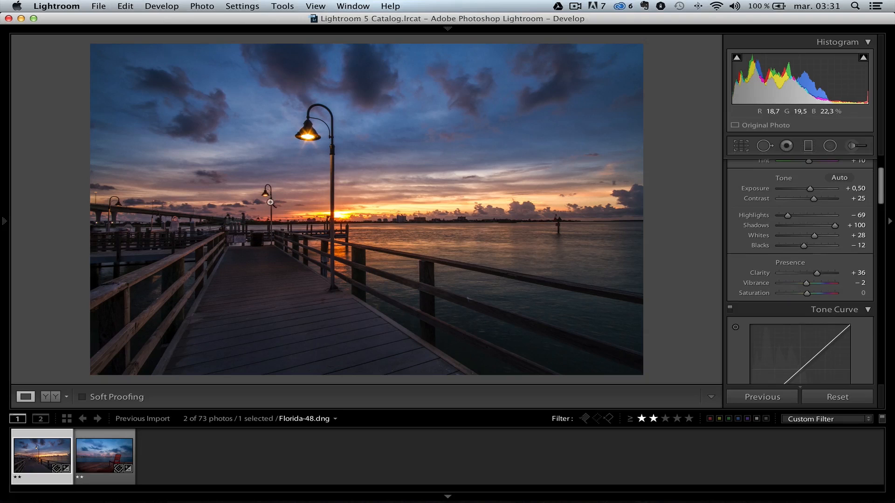
scroll(831, 250, down, 15)
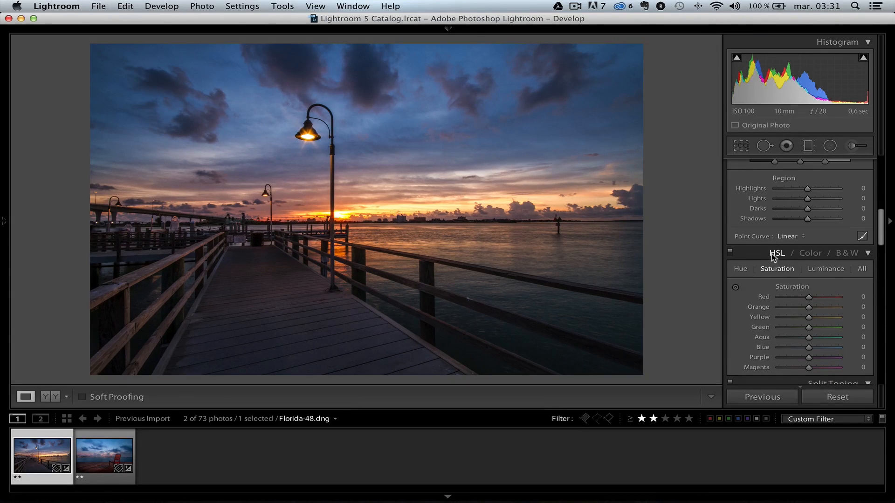
click(818, 296)
click(818, 307)
click(820, 318)
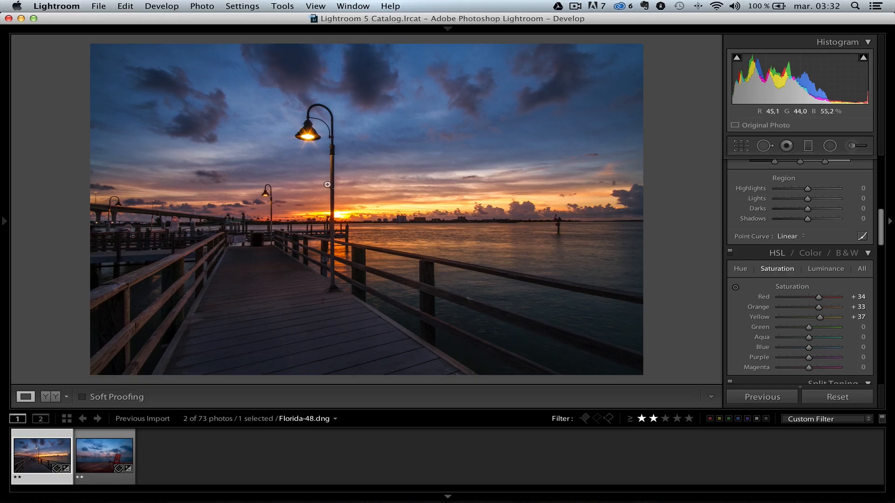
Set Luminance noise reduction to 30 and the sharpening Amount to 90, checking the pier at close range
drag(883, 238, 884, 298)
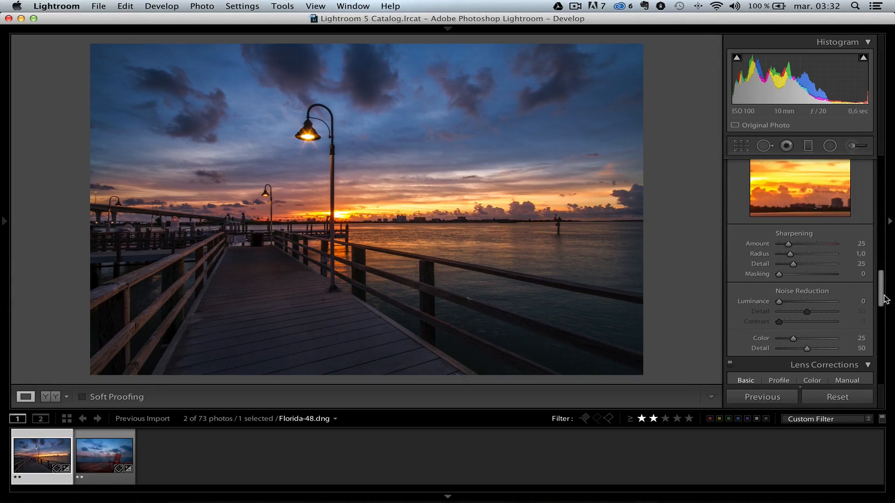
click(372, 307)
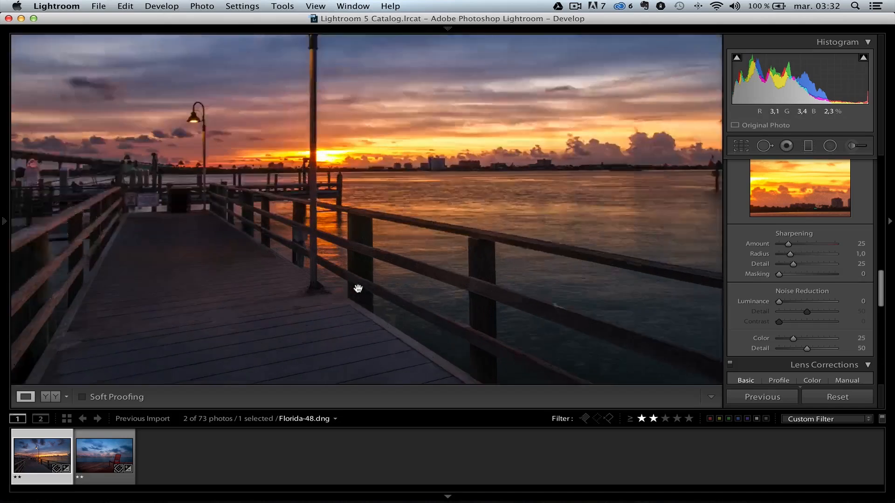
drag(345, 280, 399, 266)
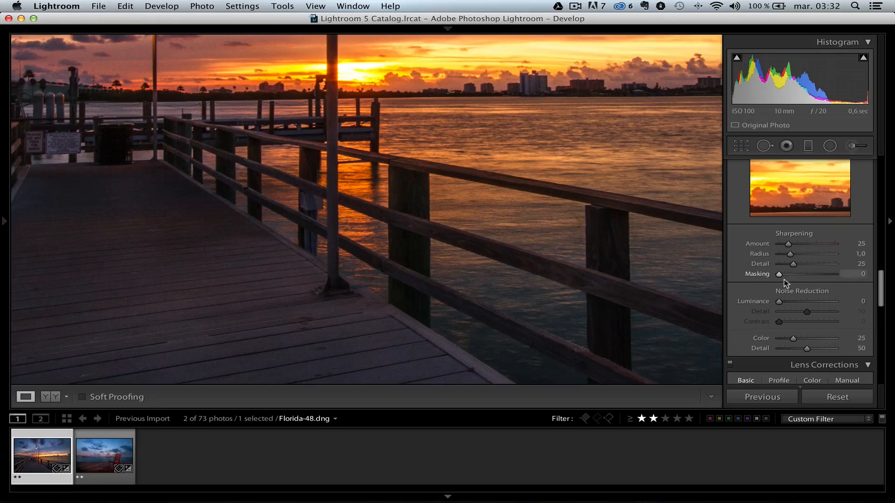
drag(779, 301, 799, 301)
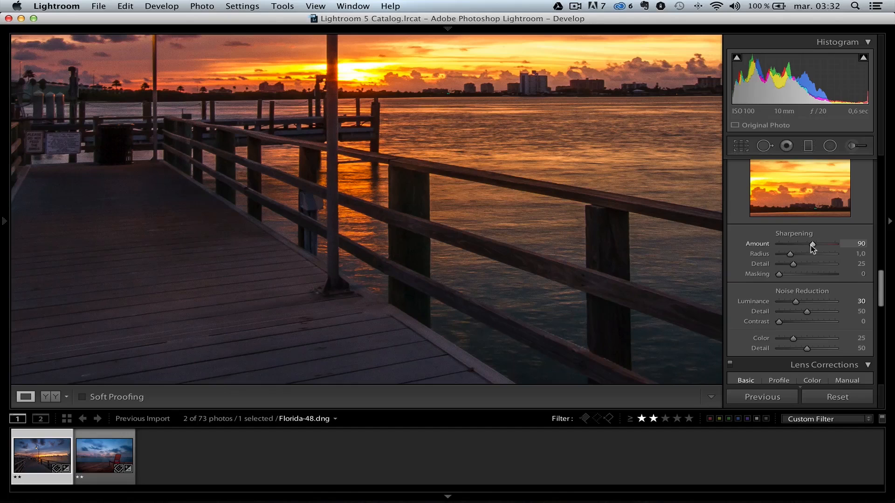
Set the sharpening Masking to 47 while previewing the mask on the sky and lamps, and return to the full view
drag(513, 283, 525, 258)
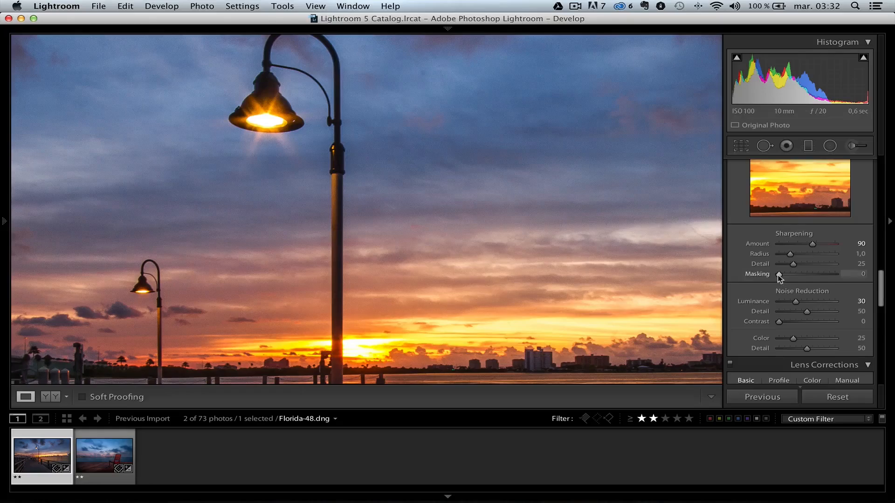
key(alt)
drag(779, 275, 806, 276)
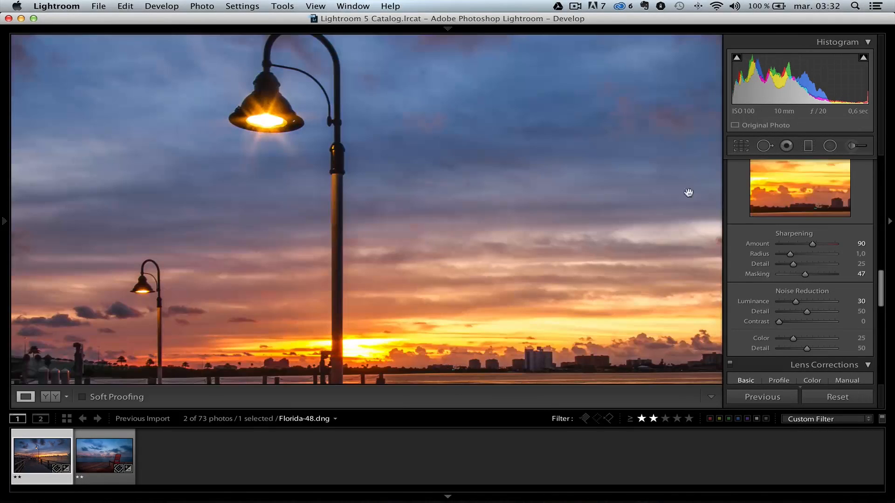
click(466, 211)
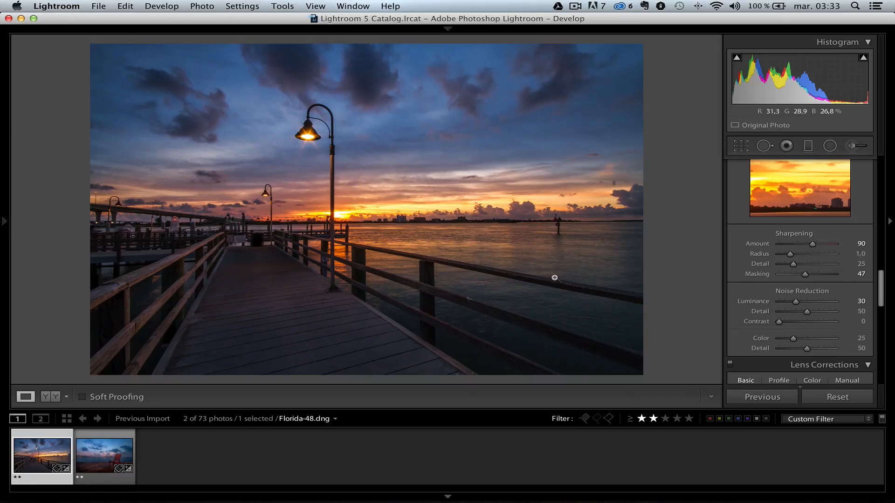
Crop the photo by trimming a strip of the boardwalk foreground and apply the crop
drag(879, 292, 879, 306)
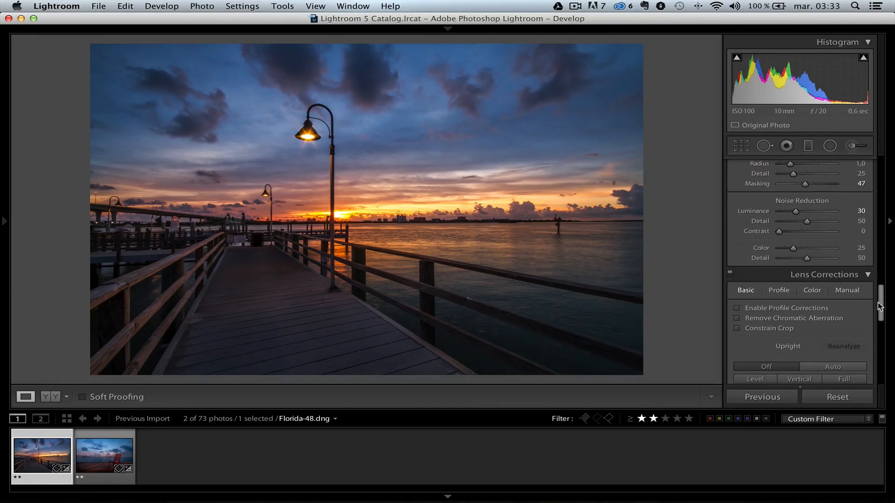
click(741, 145)
drag(366, 371, 369, 363)
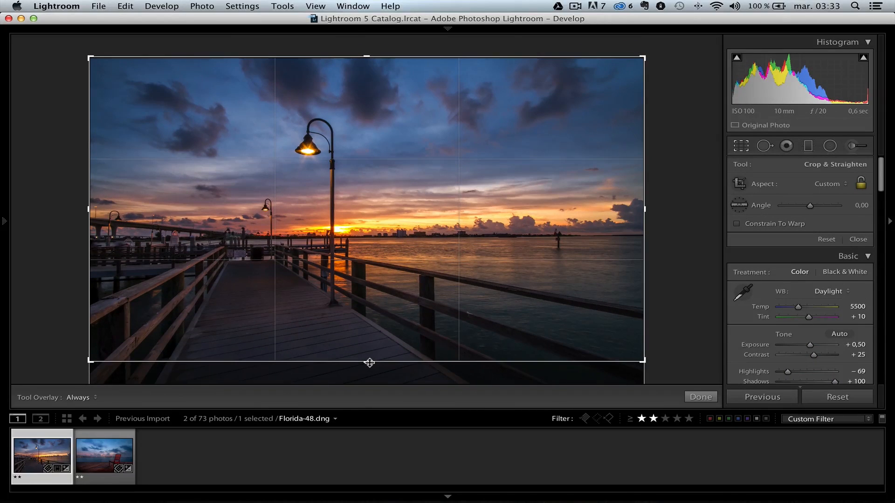
key(Return)
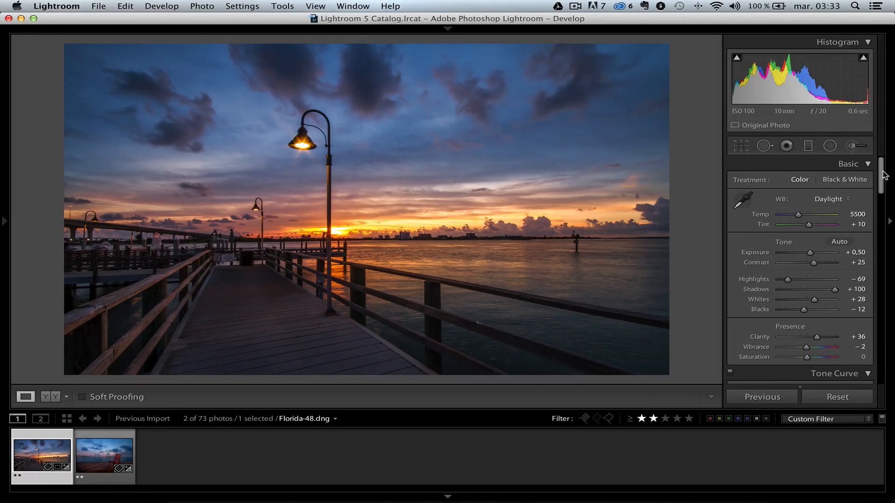
Reset the Radial Filter's effect, draw a small ellipse on the boardwalk, set Exposure to 0.55 and invert its mask
click(830, 146)
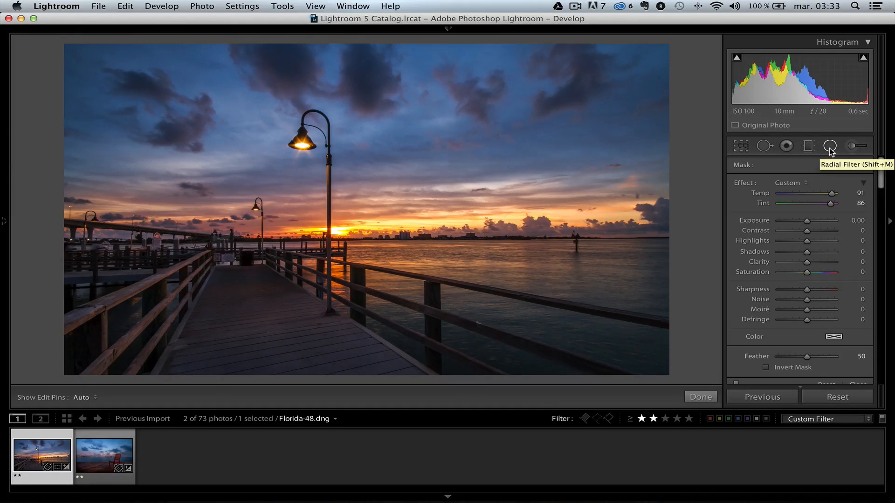
key(alt)
alt+click(745, 182)
drag(235, 307, 254, 332)
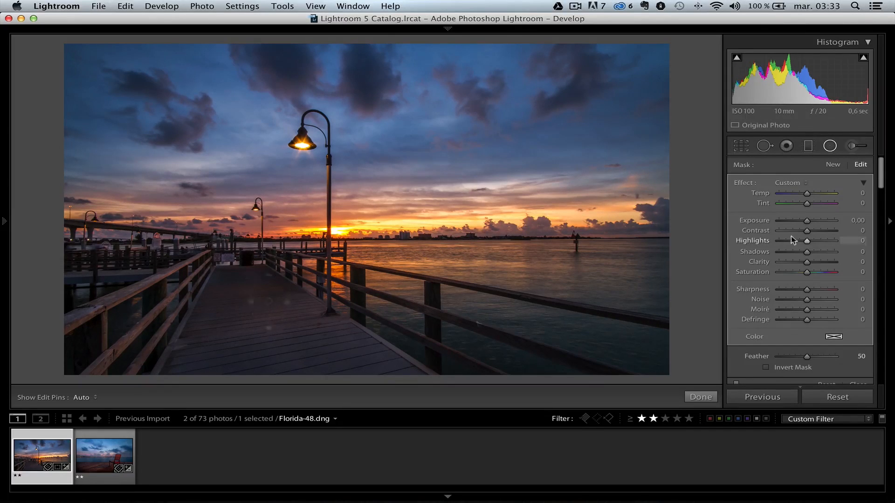
drag(809, 219, 811, 221)
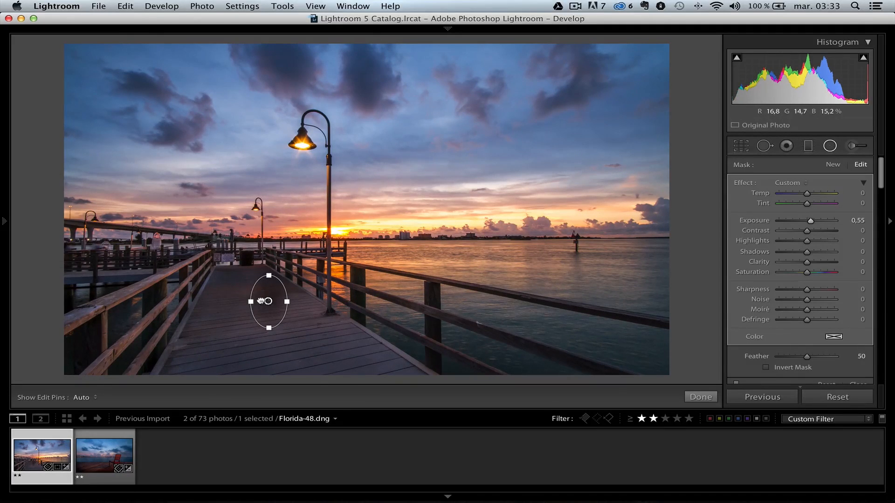
click(793, 368)
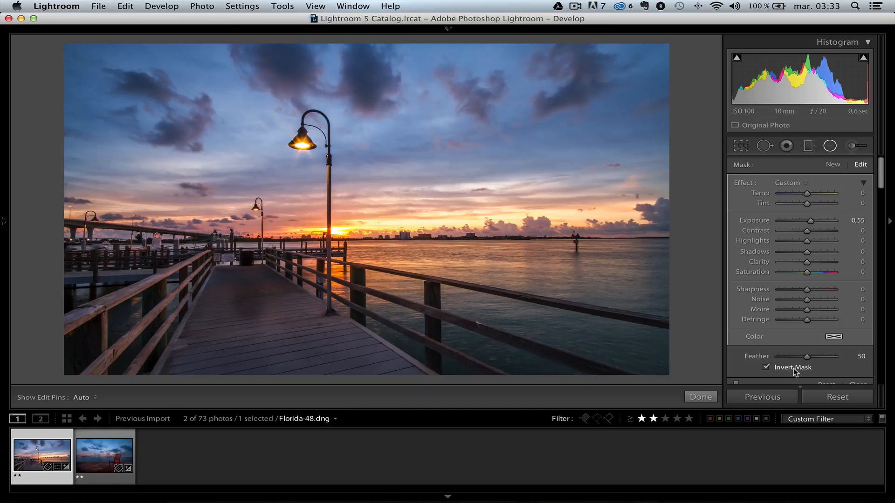
Redraw the radial filter as a larger ellipse on the boardwalk with Exposure 0.95, deleting the unwanted filter
mouse_move(272, 301)
mouse_down()
mouse_move(259, 303)
mouse_move(252, 350)
mouse_move(261, 346)
mouse_up()
drag(299, 309, 292, 279)
key(Delete)
click(255, 322)
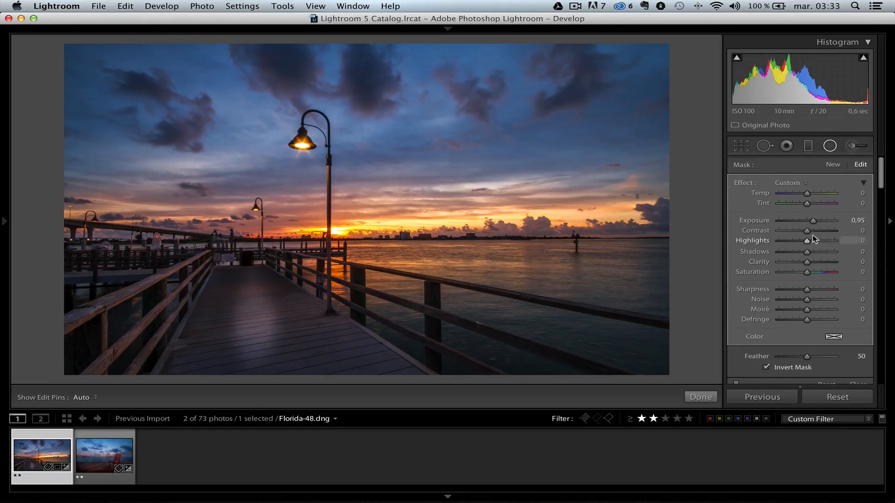
Set the boardwalk filter's Contrast to 28 and Feather to 74, tilting its ellipse and moving it toward the lamp post
drag(809, 231, 815, 231)
drag(289, 322, 293, 321)
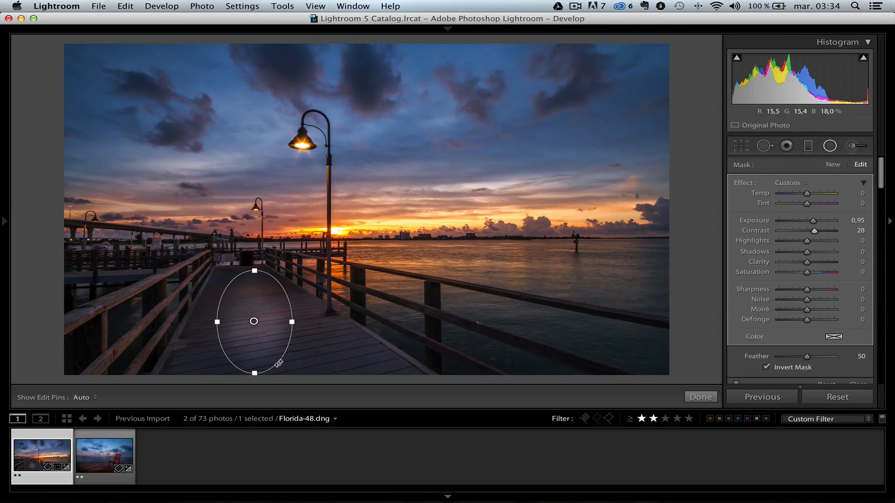
drag(300, 364, 300, 361)
drag(253, 320, 269, 326)
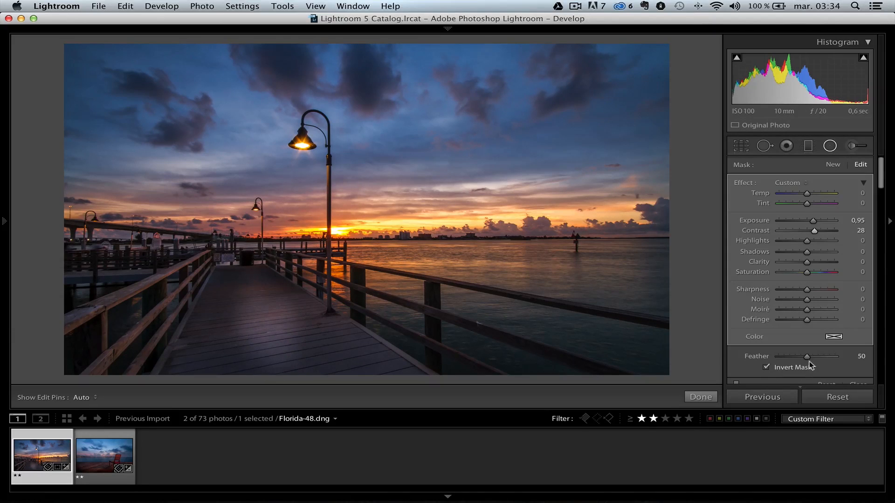
drag(807, 358, 818, 360)
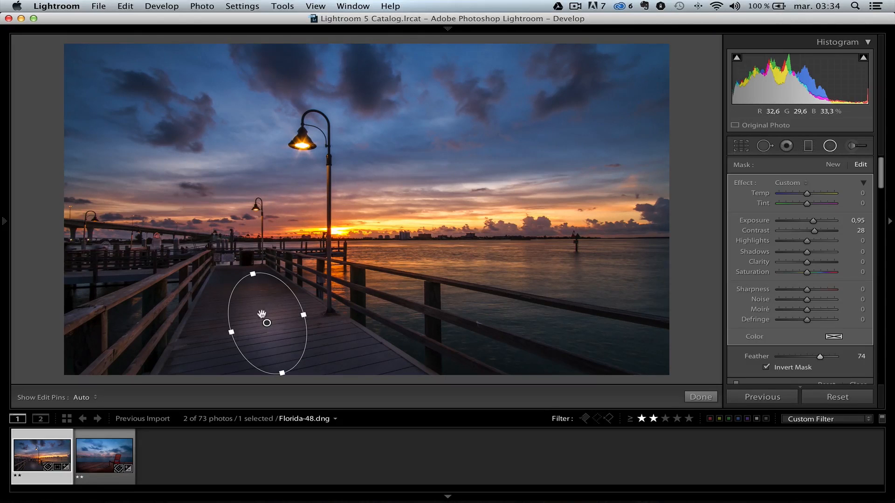
drag(282, 322, 311, 319)
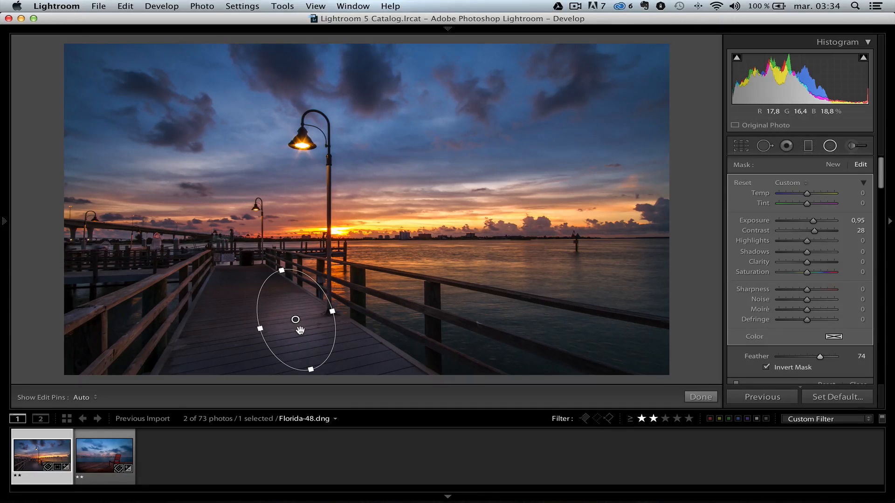
Duplicate the radial filter as a small ellipse at the boardwalk's far end, and widen the foreground filter with Exposure 1.10
drag(296, 319, 244, 284)
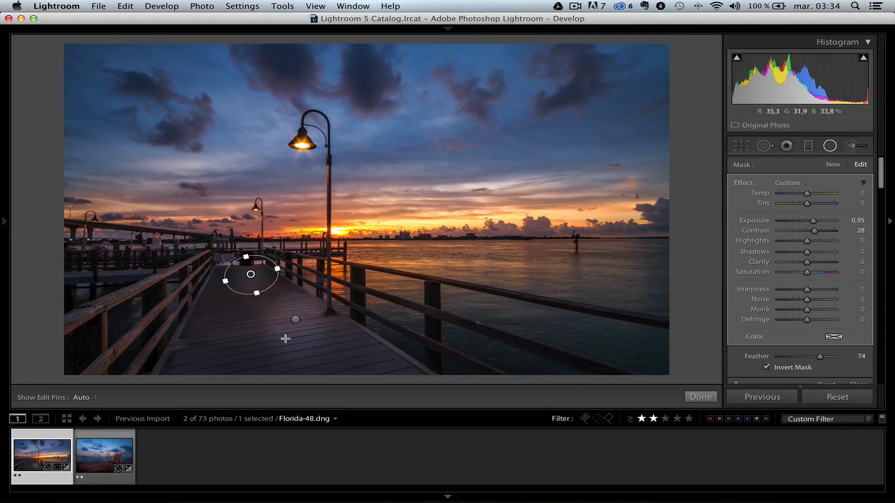
drag(294, 317, 333, 372)
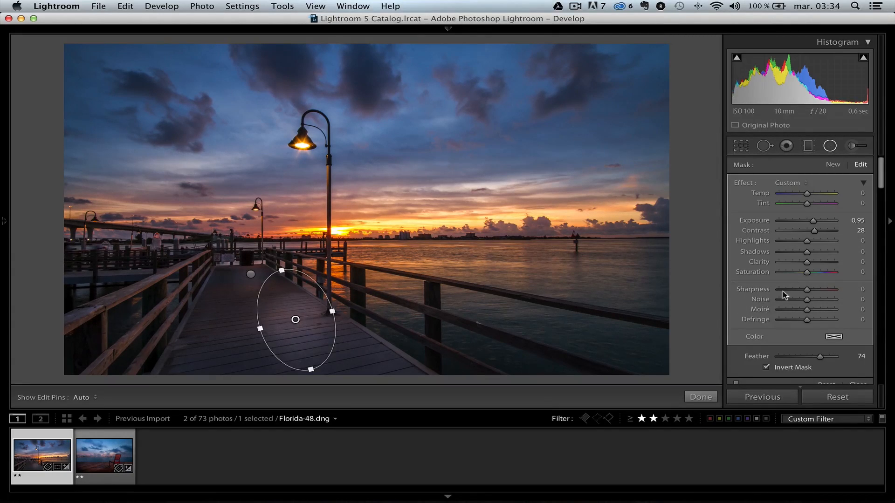
drag(814, 222, 815, 222)
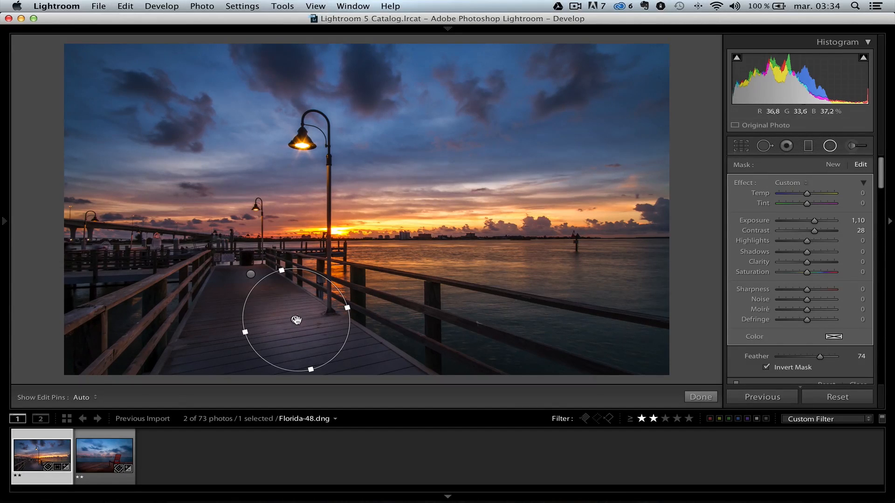
Duplicate the foreground filter onto the sunlit water and reshape it into a long, flat, level ellipse below the horizon
drag(296, 320, 465, 258)
drag(519, 243, 581, 258)
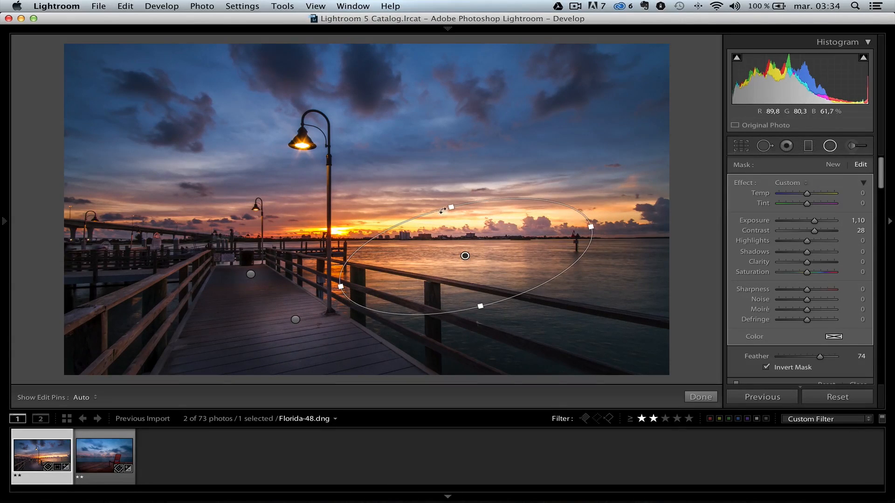
drag(453, 206, 462, 244)
drag(592, 227, 600, 259)
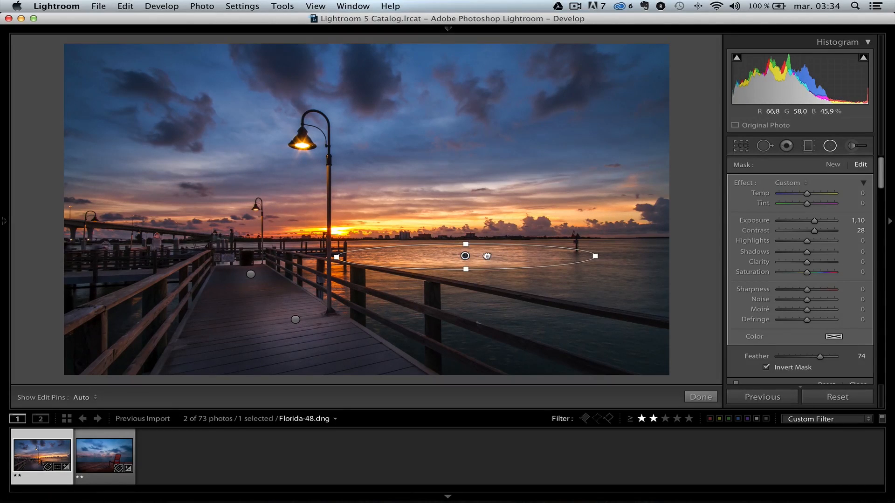
drag(462, 256, 487, 256)
Set the water filter's Clarity to -17, Temp to 45 and Tint to 40, and close the Radial Filter
drag(806, 262, 799, 263)
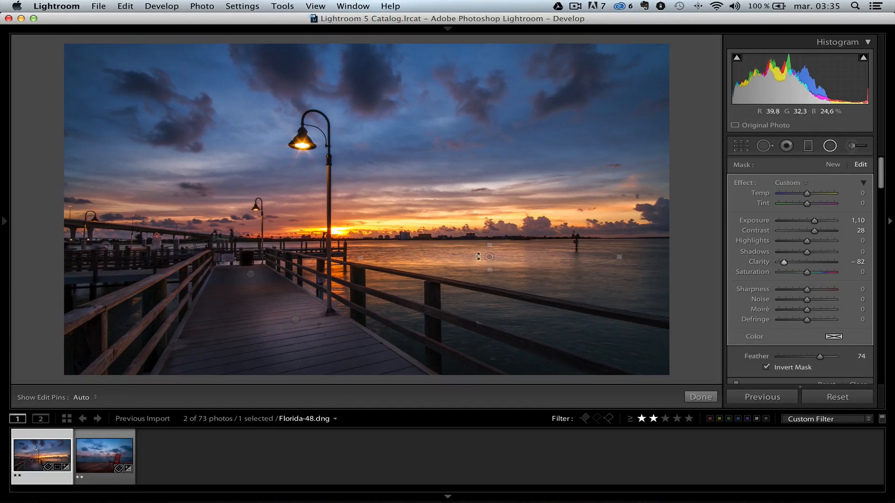
click(802, 262)
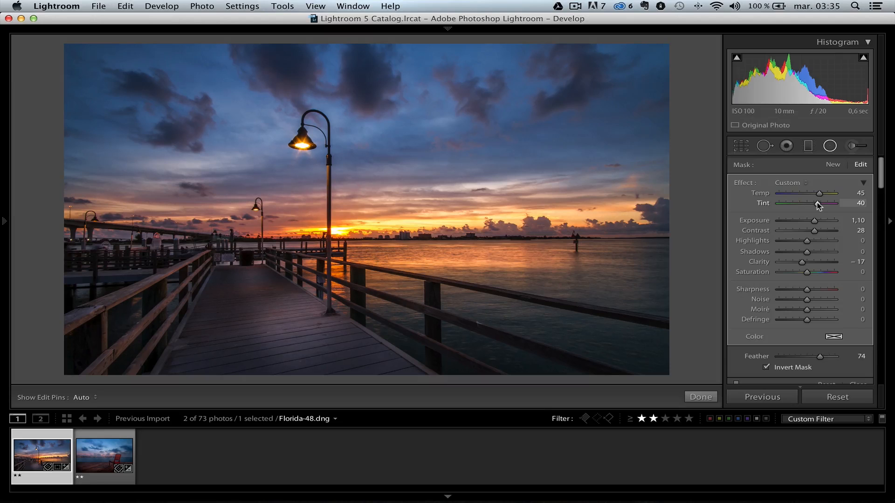
mouse_move(708, 255)
click(701, 396)
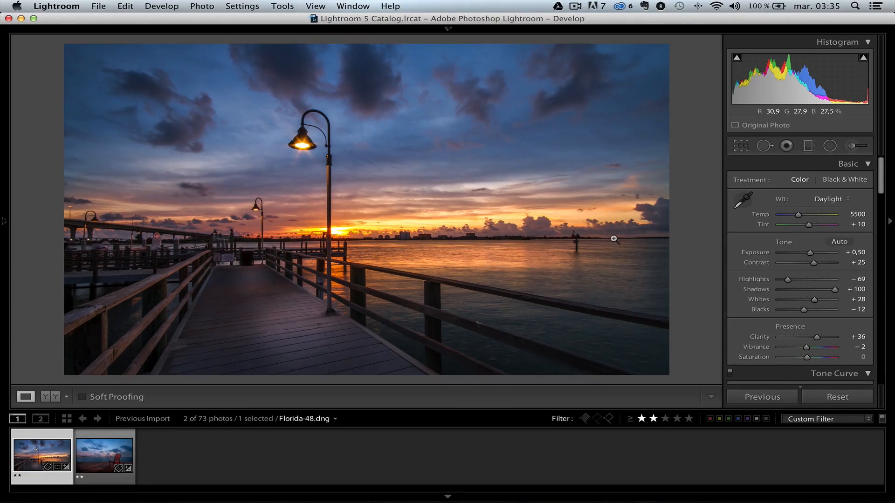
Compare the finished pier photo with its unedited version twice
key(backslash)
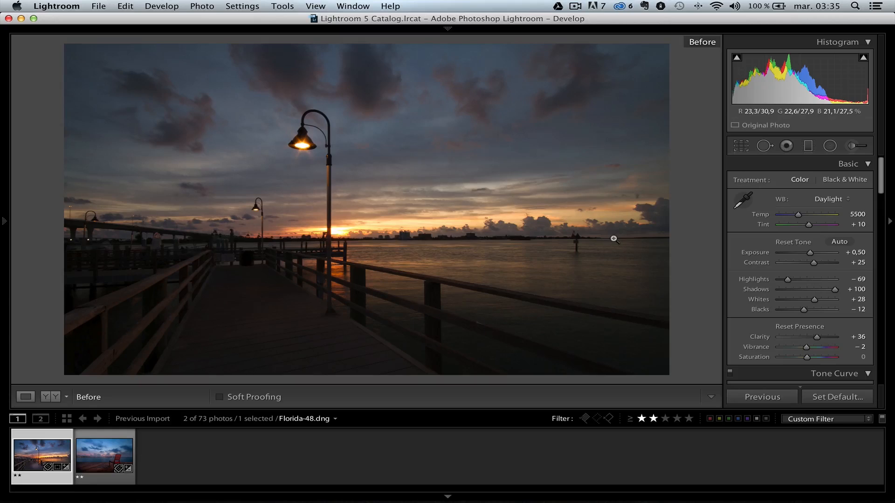
key(backslash)
key(backslash)
key(backslash)
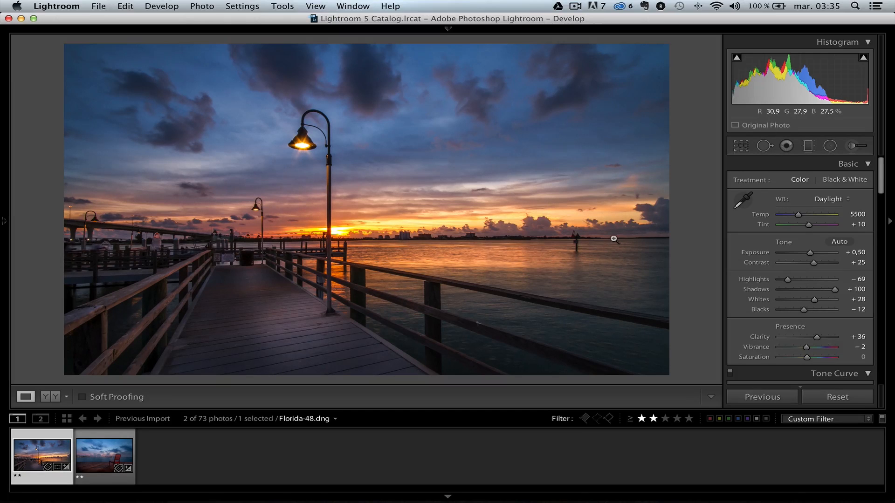
Switch to the red chair photo Florida-71.dng and toggle the photo info overlay
click(98, 452)
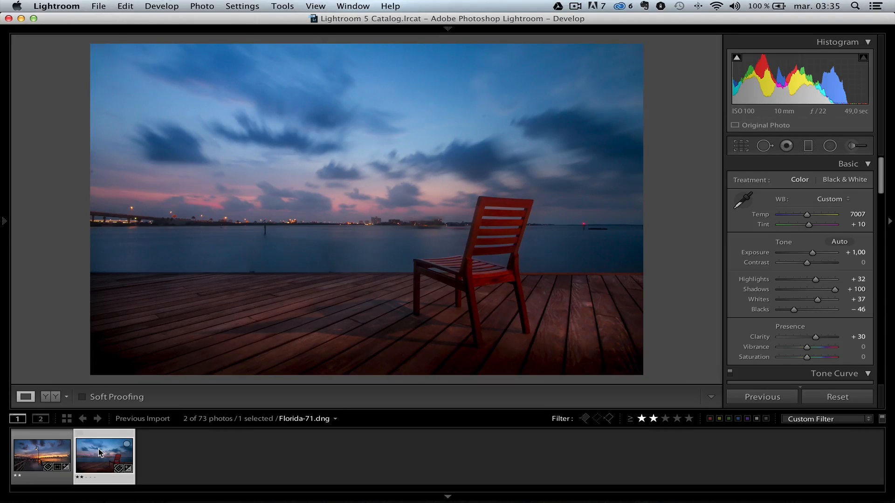
key(i)
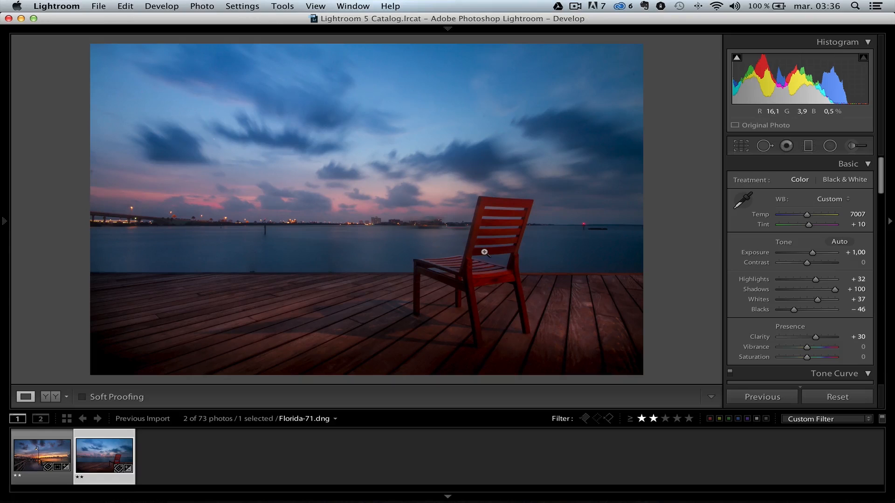
Return to the pier sunset photo Florida-48.dng
click(40, 454)
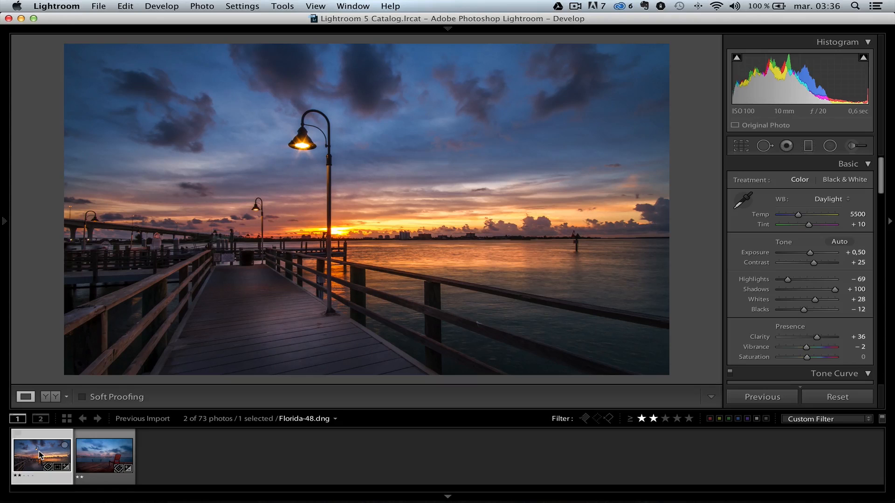
key(shift)
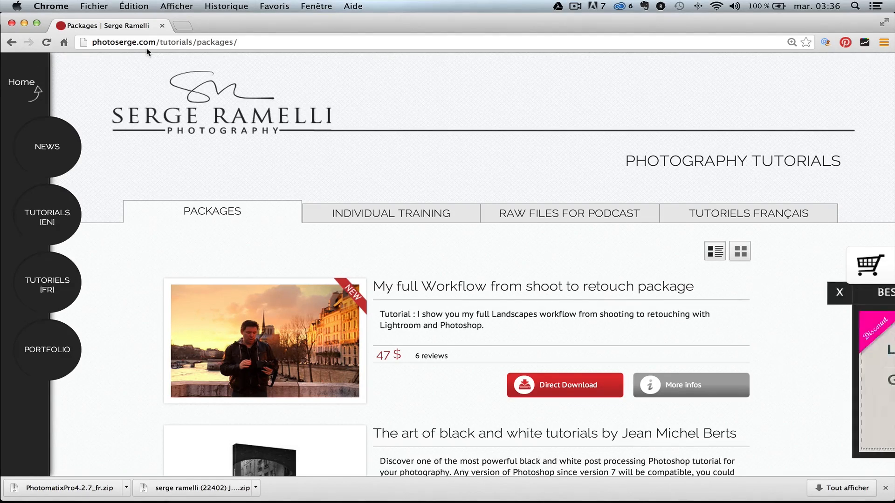
In Chrome, dismiss the 30% discount offer on the photoserge.com tutorials page and look through the listed training packages and their prices
click(711, 292)
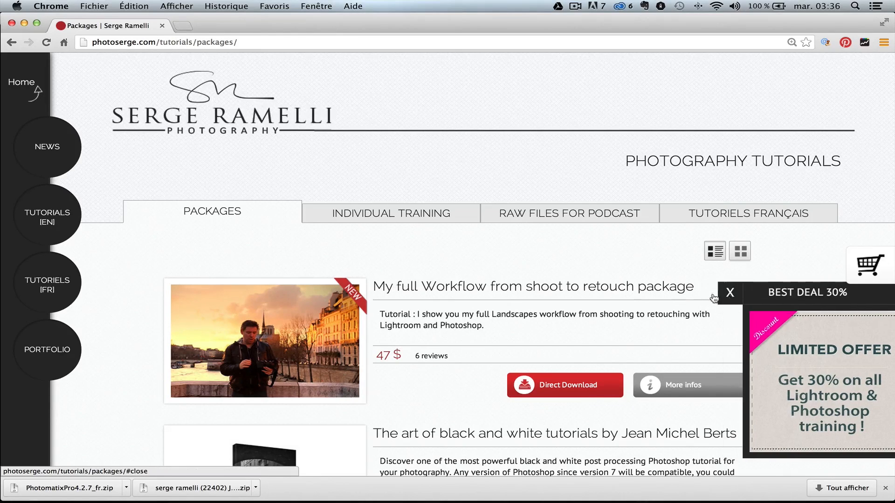
scroll(296, 275, down, 2)
scroll(297, 273, up, 2)
scroll(297, 273, down, 2)
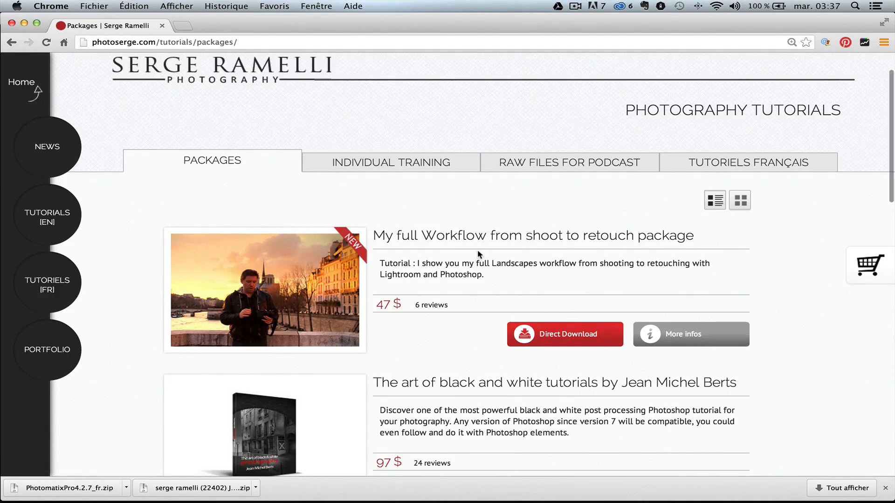
scroll(478, 255, down, 2)
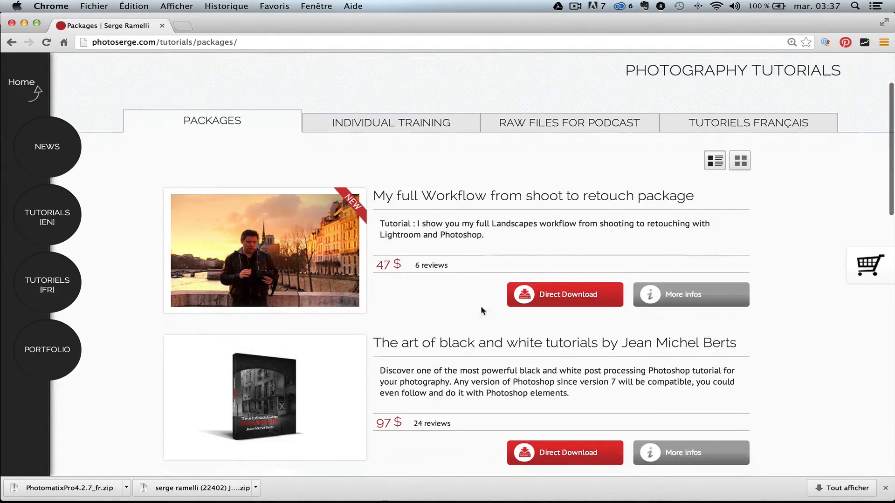
scroll(413, 327, down, 2)
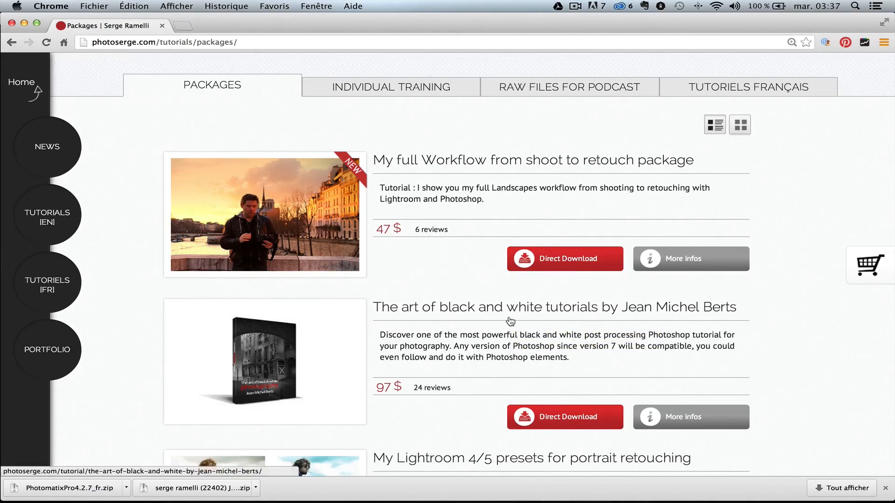
scroll(512, 323, down, 4)
scroll(510, 322, down, 4)
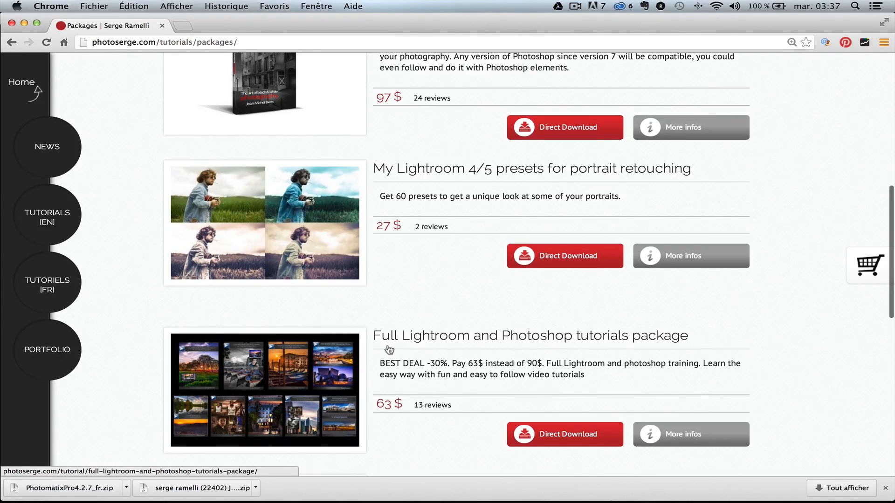
scroll(659, 362, up, 10)
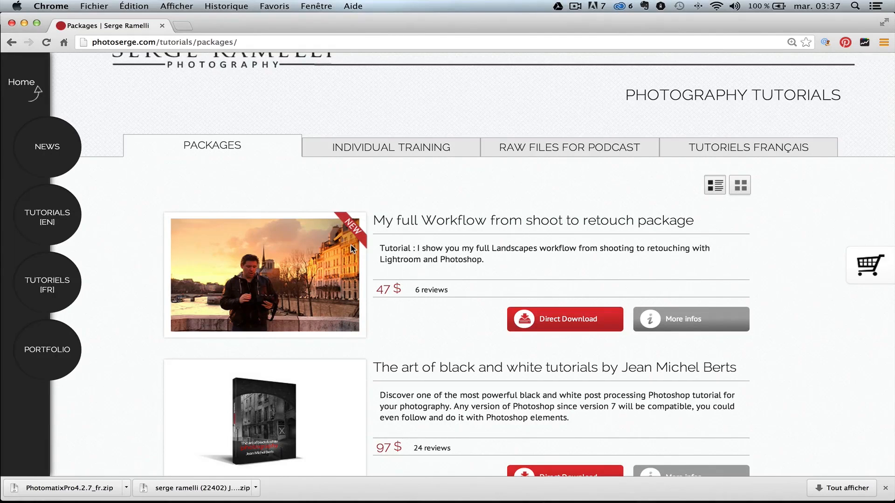
scroll(351, 249, down, 10)
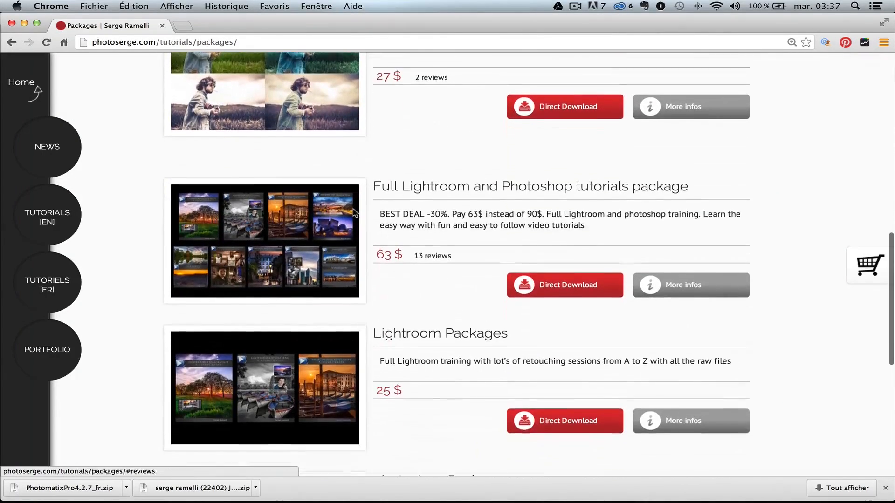
scroll(443, 222, up, 10)
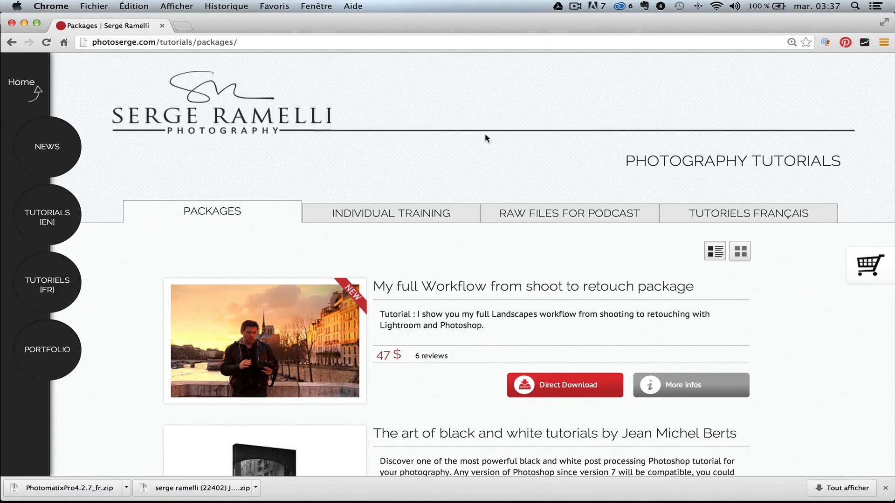
Show the raw files for podcast tutorials and look over the details page of the church interior tutorial PLP #54
click(544, 219)
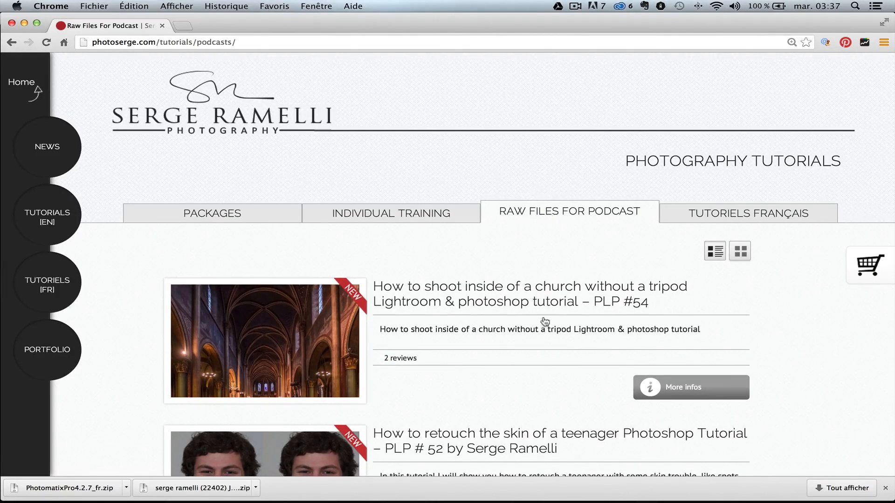
scroll(560, 342, down, 2)
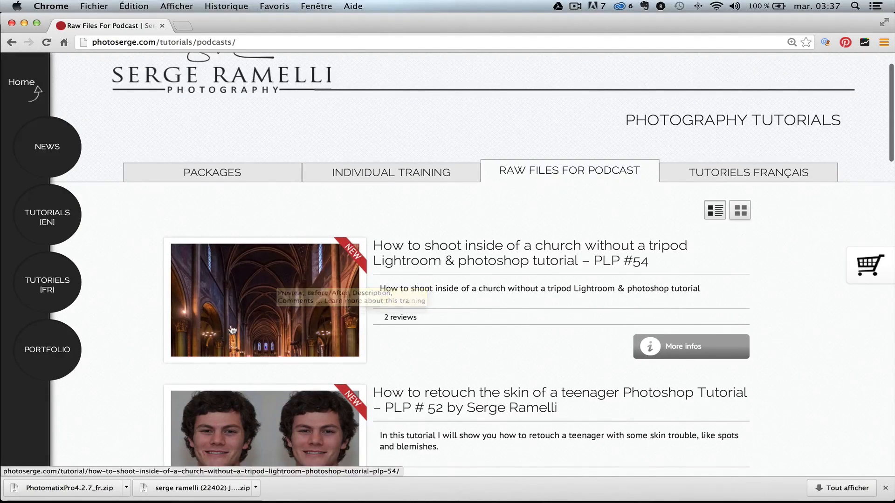
click(687, 348)
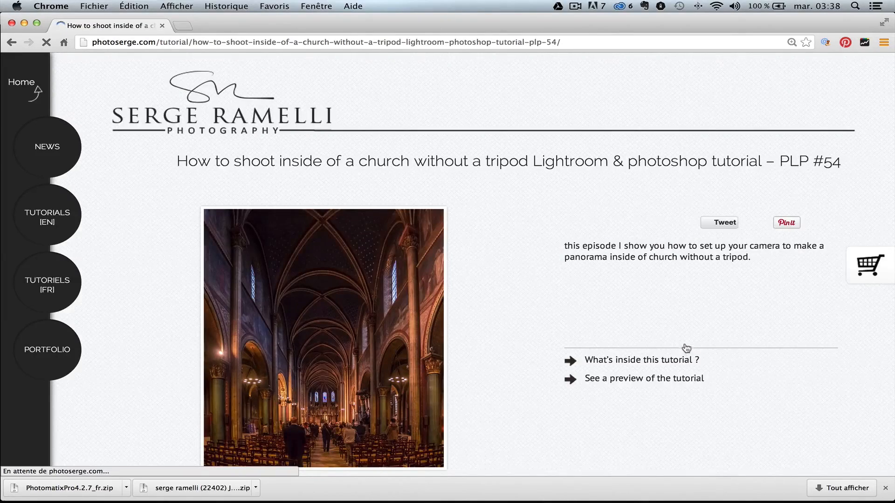
scroll(727, 336, down, 10)
scroll(722, 318, up, 10)
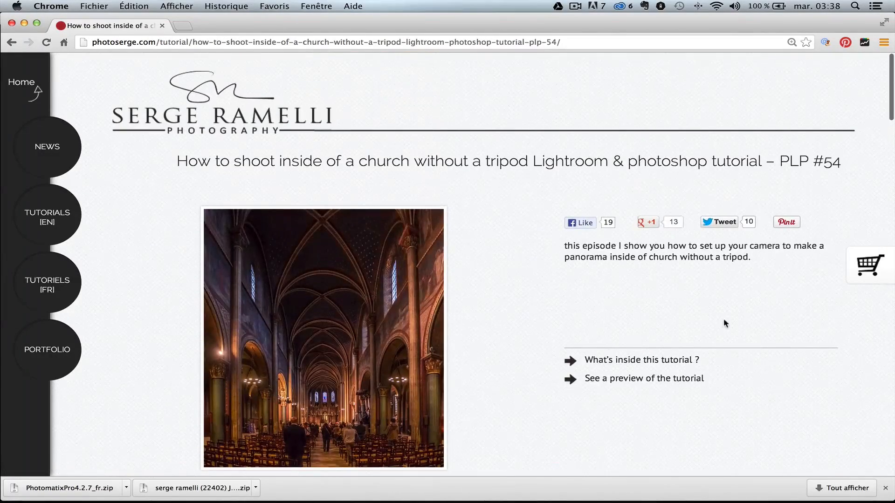